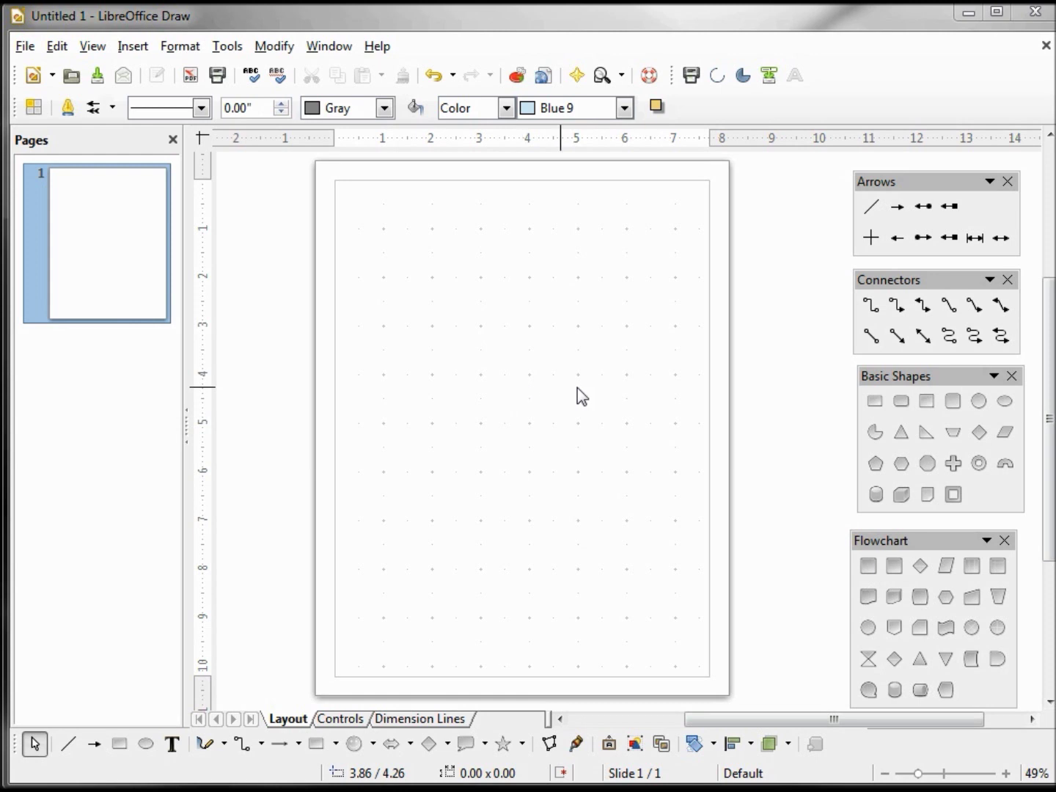
- Draw a rectangle about 2 × 1 inches at 1.00 / 2.00 and a basic diamond about 2 × 2 inches at 1.00 / 7.00
click(875, 401)
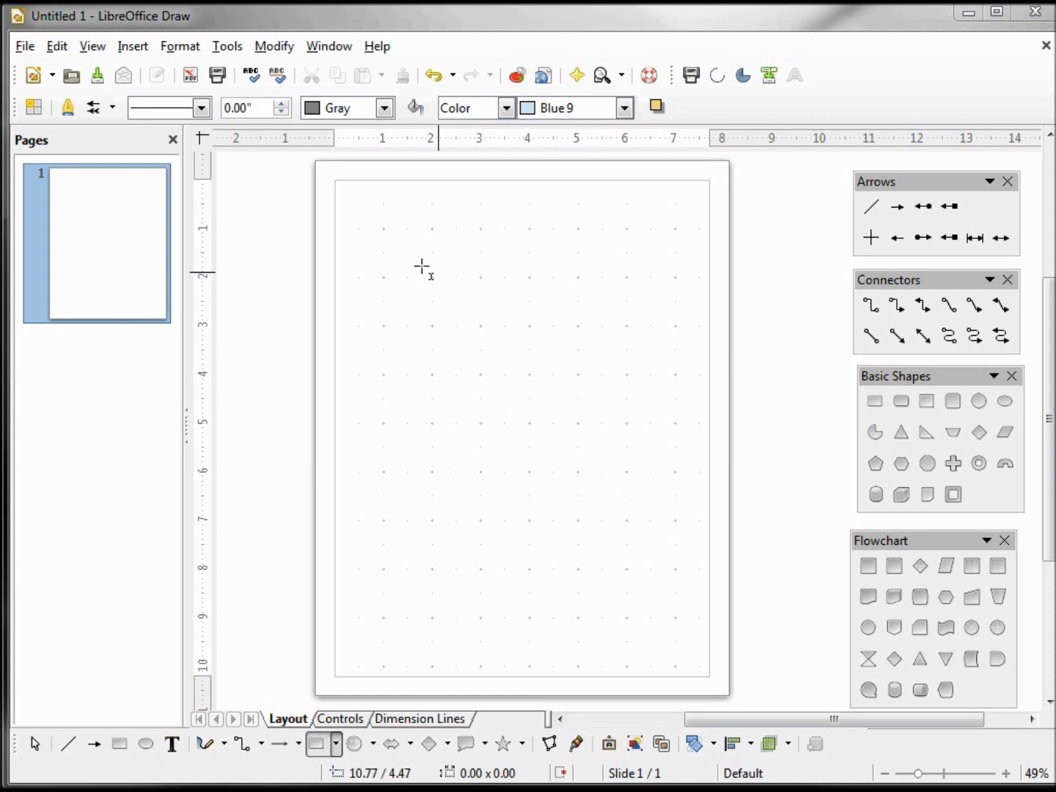
drag(379, 281, 477, 333)
click(978, 432)
drag(381, 517, 493, 624)
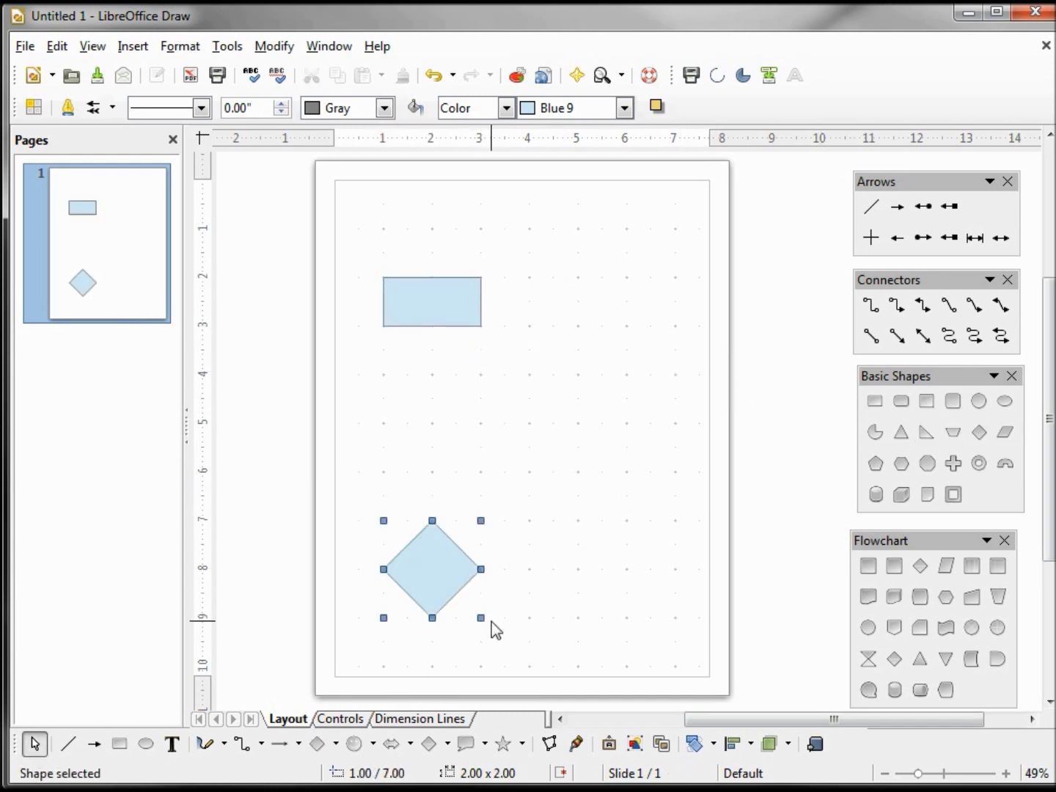
- Draw a flowchart process box about 2 × 1 inches at 5.00 / 2.00 and a flowchart decision diamond about 2 × 2 inches at 5.00 / 7.00
click(868, 568)
drag(578, 279, 676, 327)
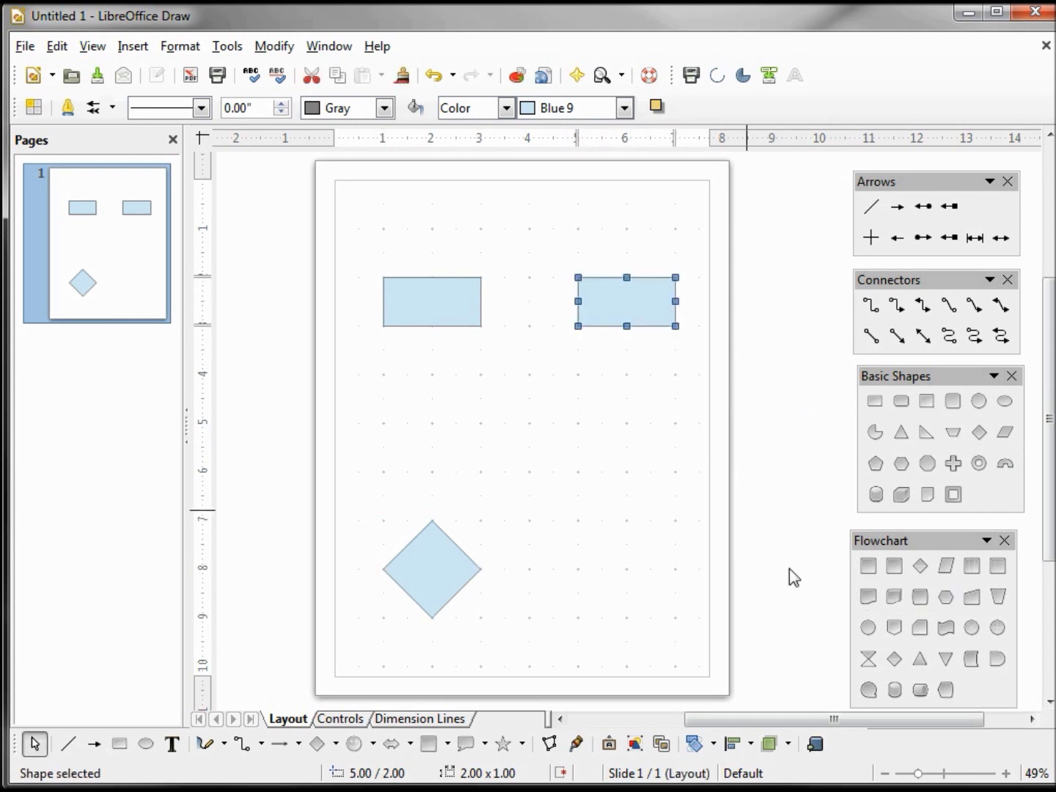
click(917, 567)
drag(578, 521, 677, 616)
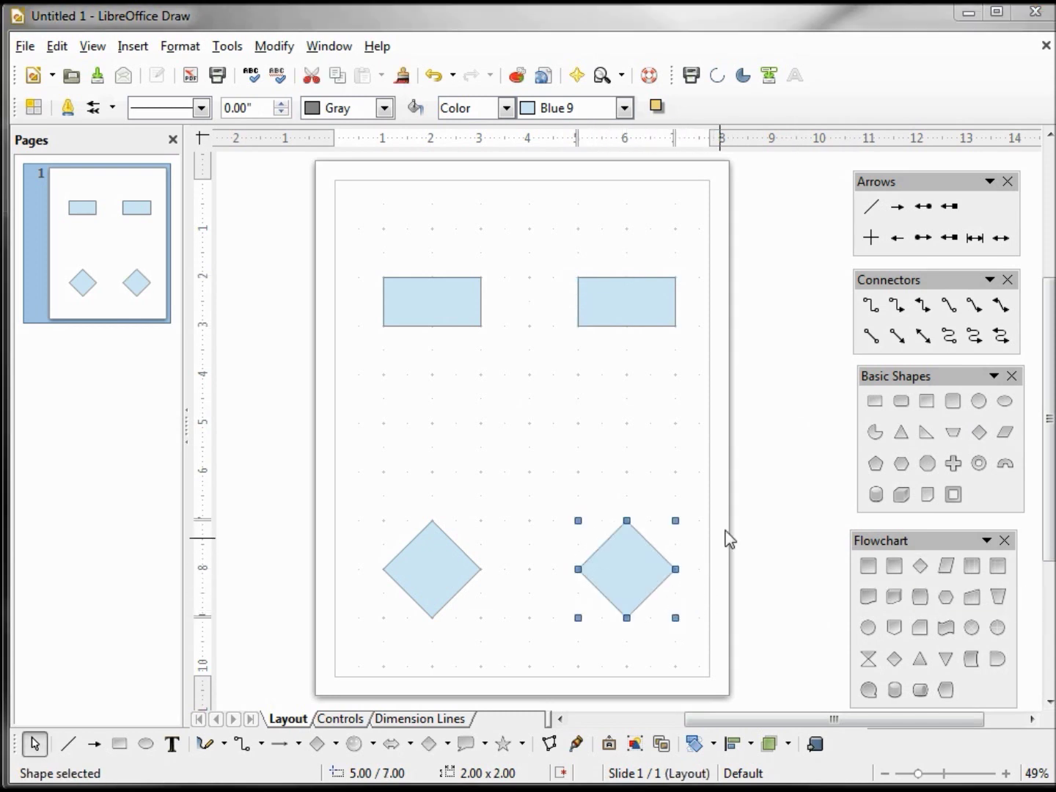
- Compare how the straight connector, plain line and arrow-ended line tools treat the glue points of the four shapes
click(869, 339)
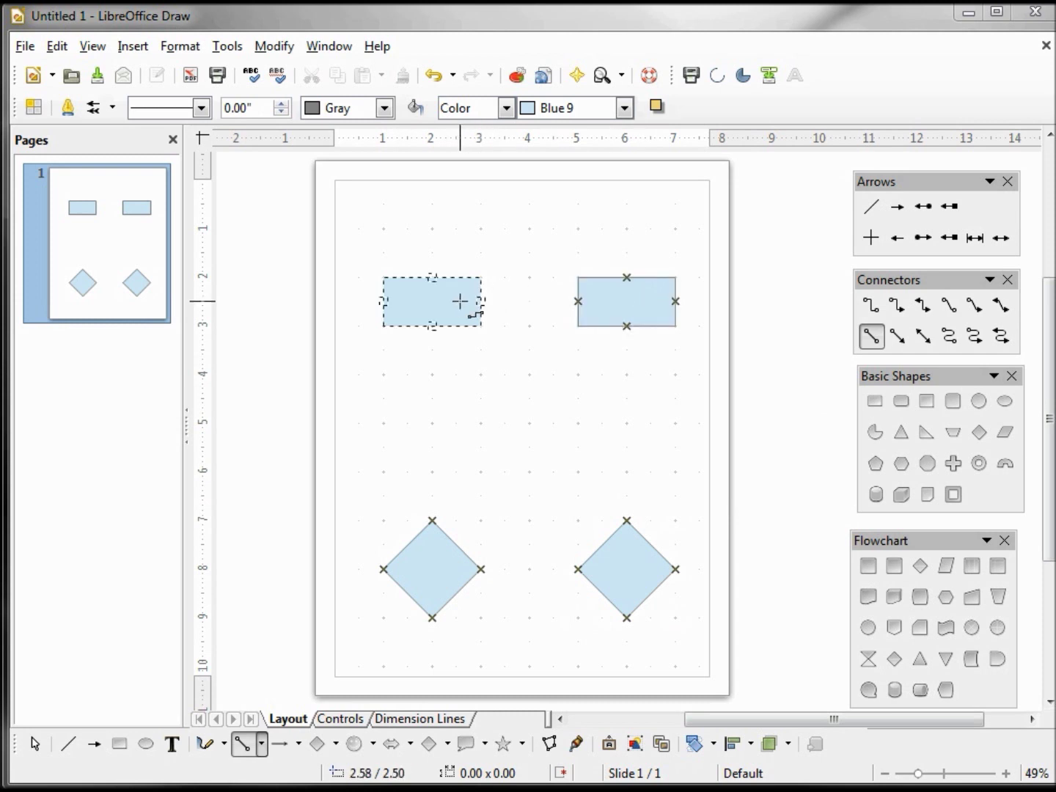
click(872, 213)
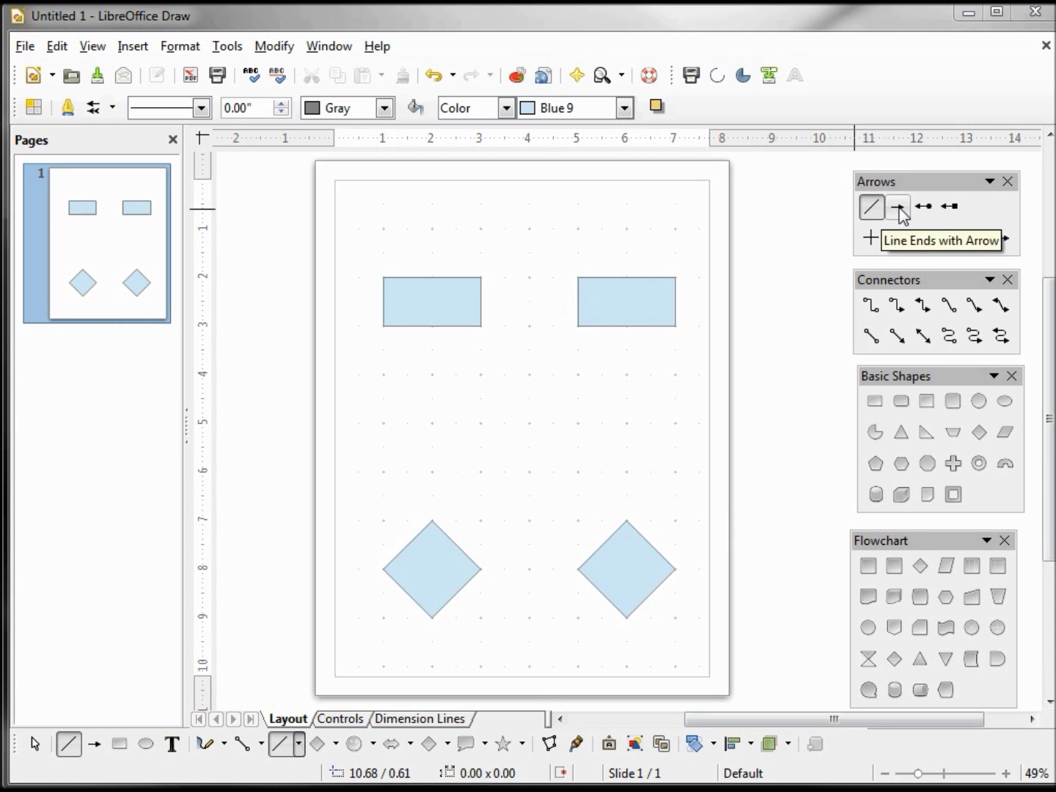
click(899, 209)
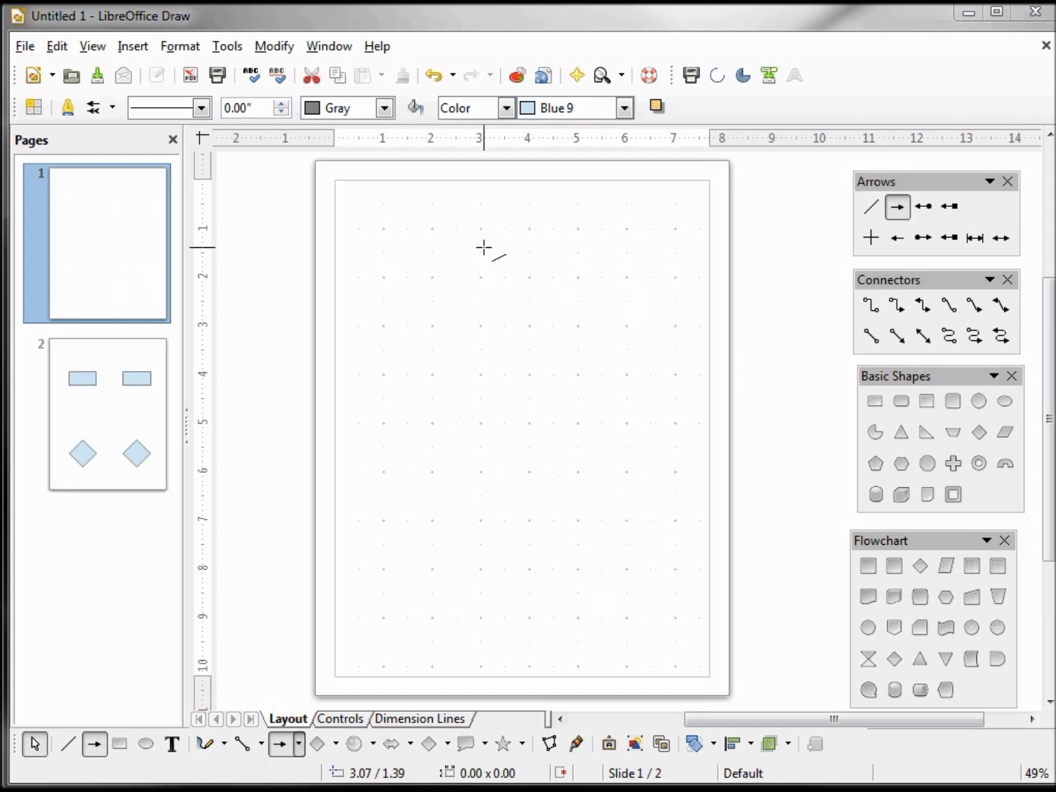
- On the empty first page, draw a circle about 2 inches wide near the top and a rectangle about 3.5 × 2.5 inches below it
click(980, 403)
drag(456, 228, 543, 326)
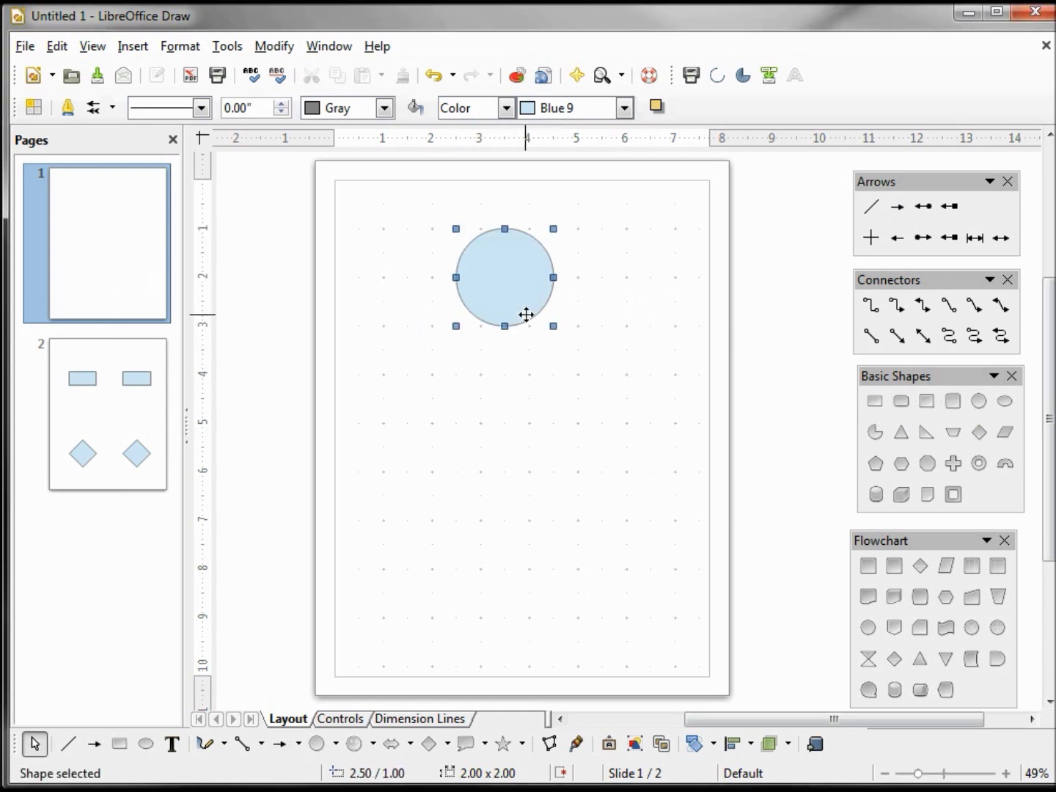
click(872, 402)
drag(432, 471, 606, 601)
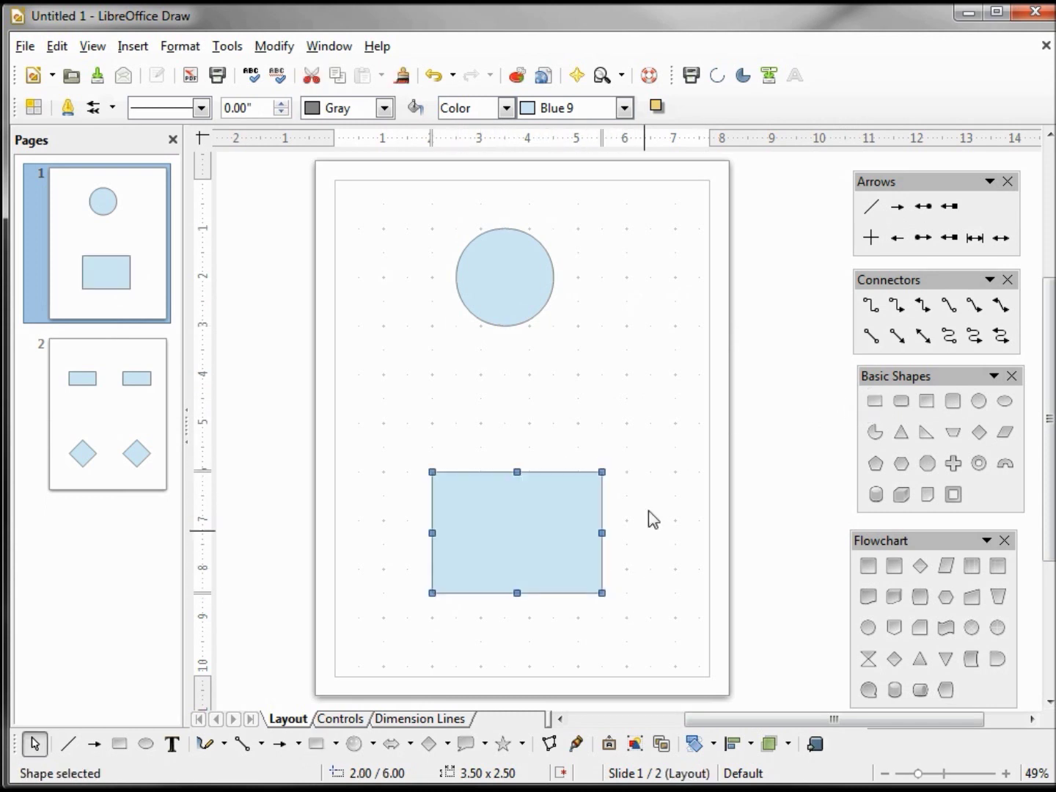
- Draw an arrow-ended connector from the circle's bottom glue point to just above the rectangle's top edge, near its upper-right corner
click(896, 305)
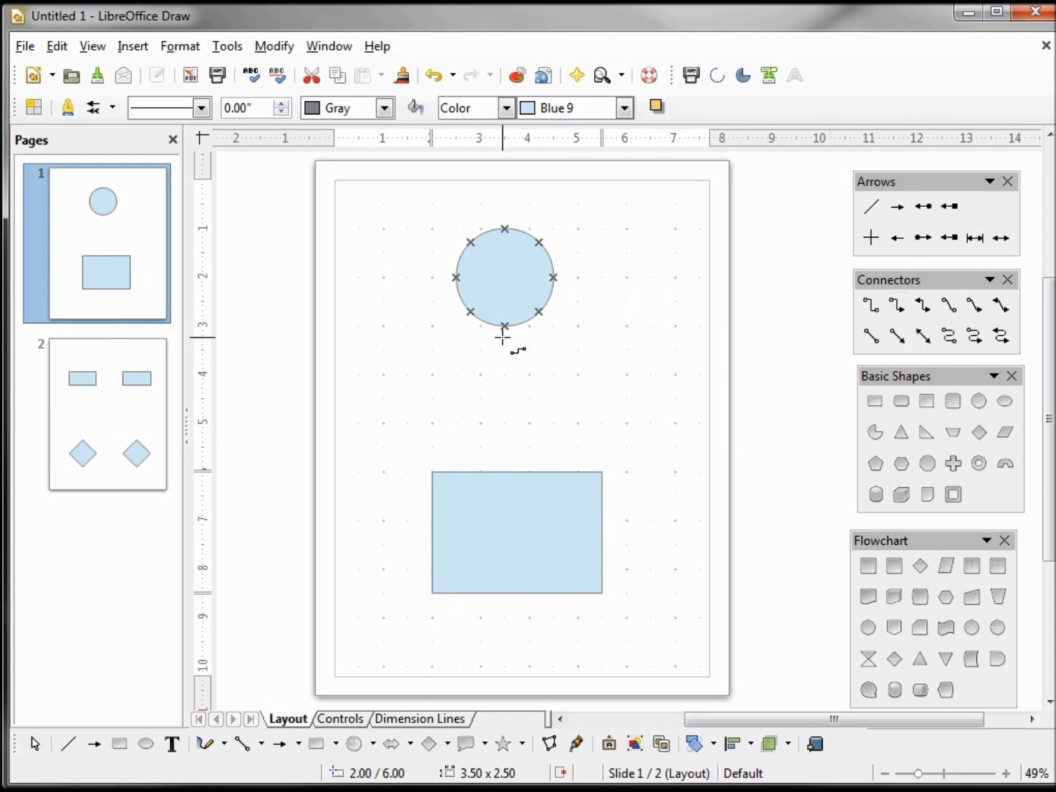
drag(505, 327, 558, 470)
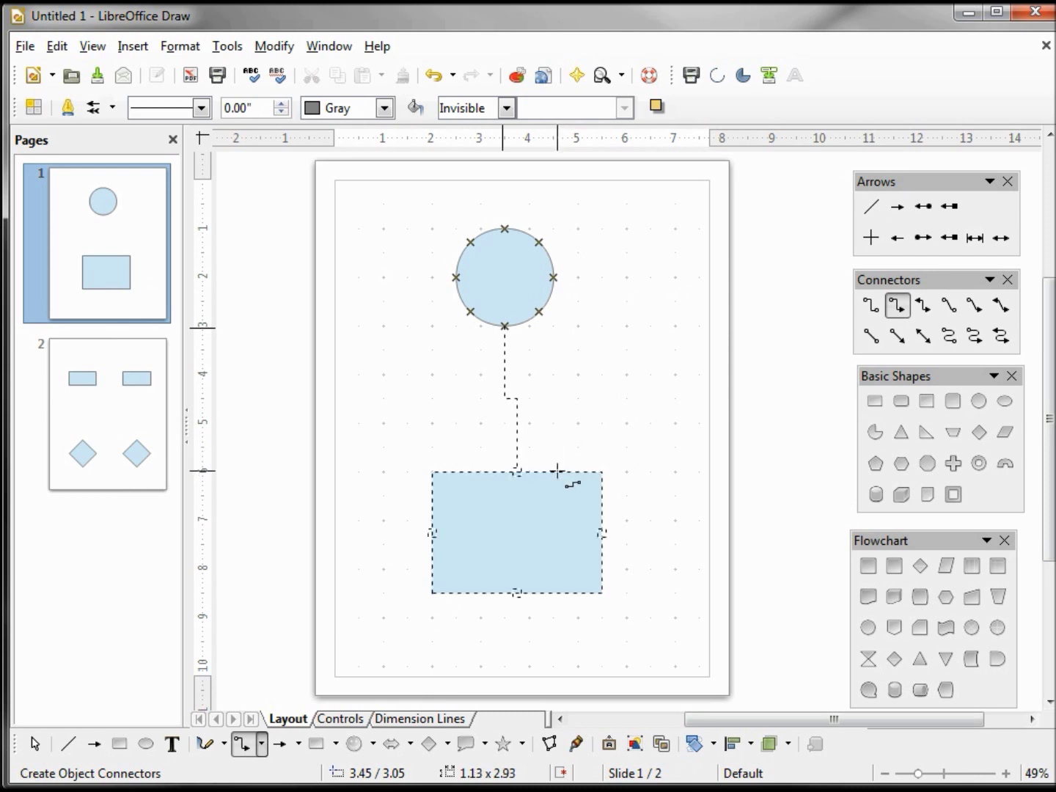
drag(557, 470, 567, 463)
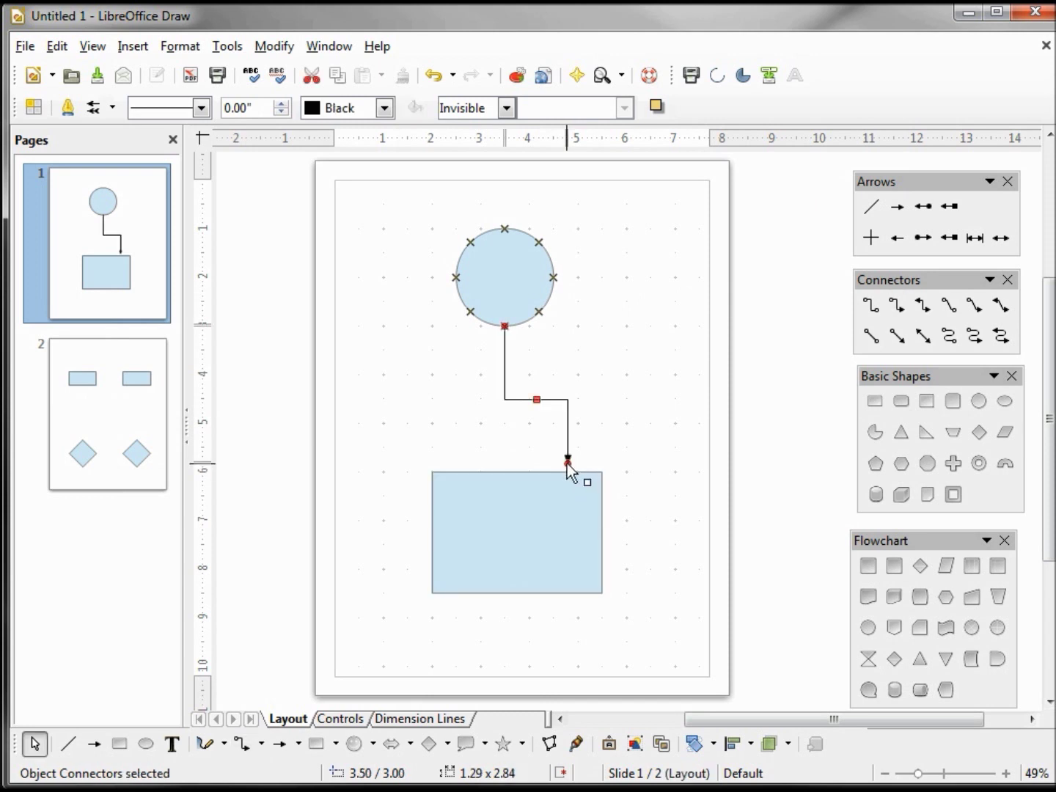
drag(569, 465, 569, 471)
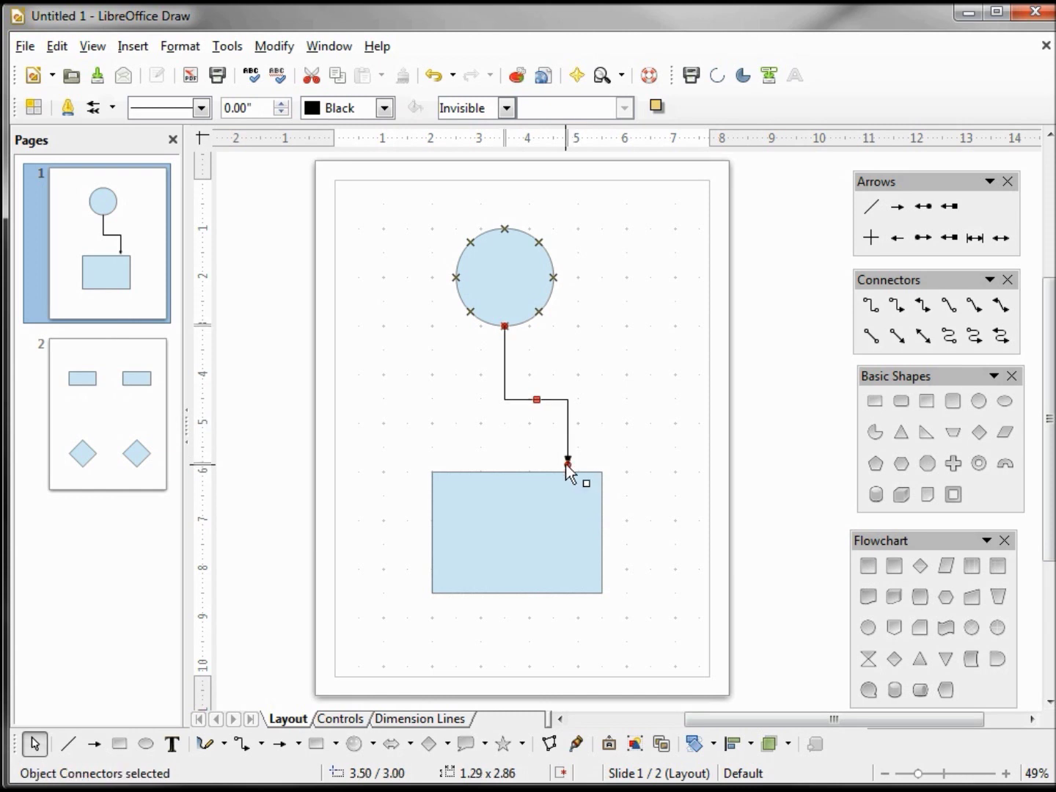
- Nudge the rectangle up to the connector's arrow tip, at about 2.00 / 5.88
click(538, 507)
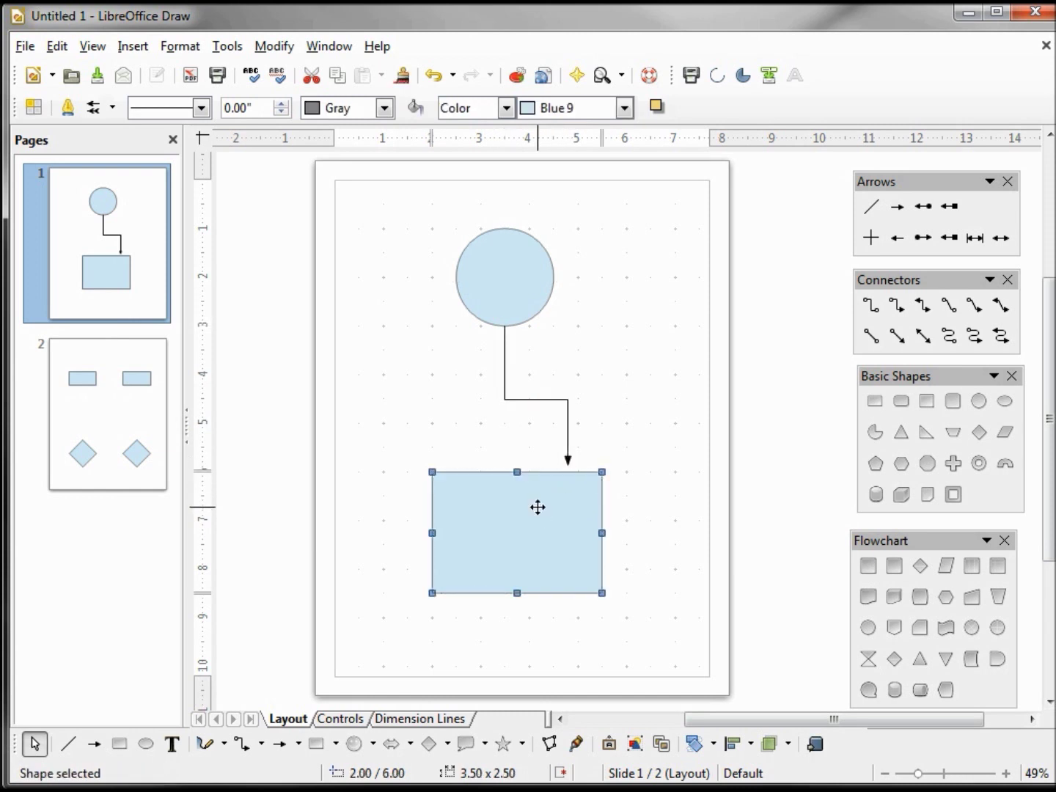
key(Up)
key(Up)
key(Up)
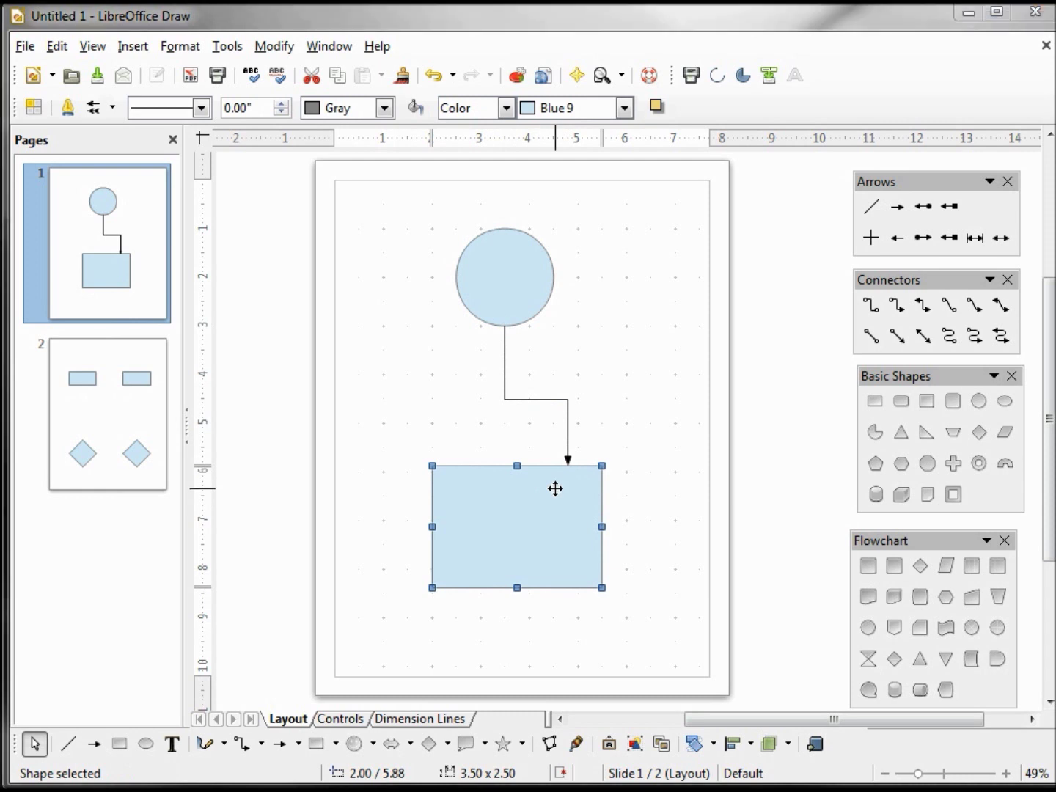
- Move the rectangle slightly down and to the right, to about 2.19 / 6.03, to test whether the connector follows
click(569, 462)
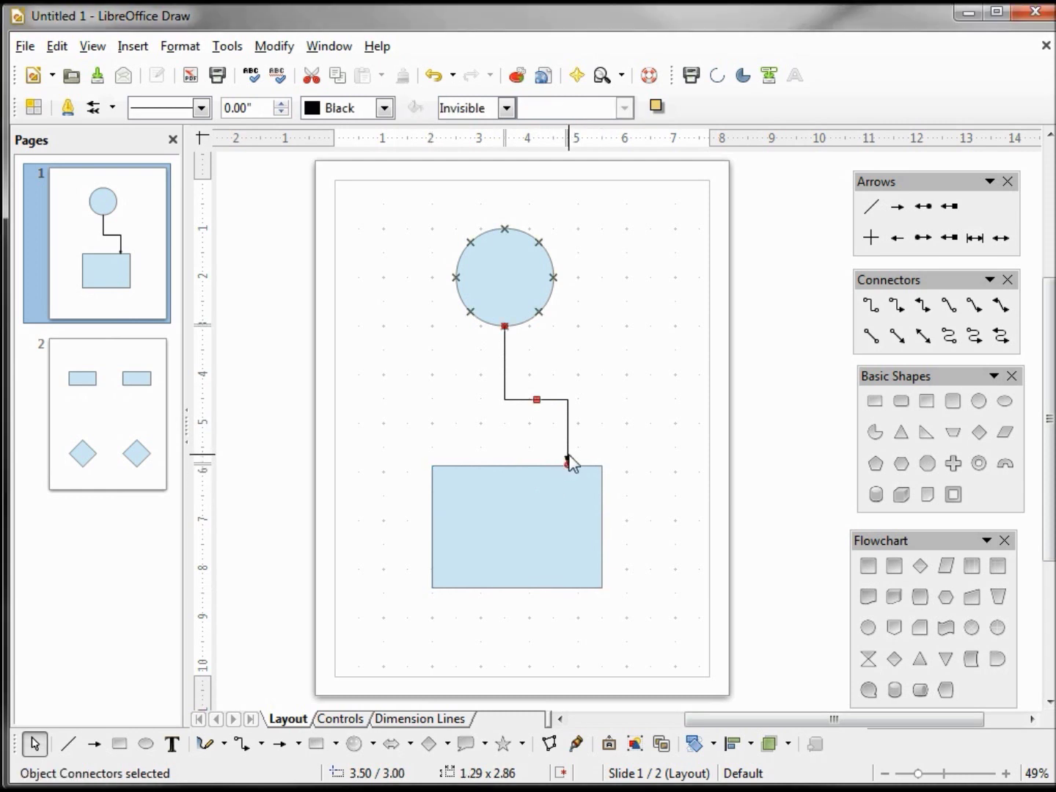
click(566, 509)
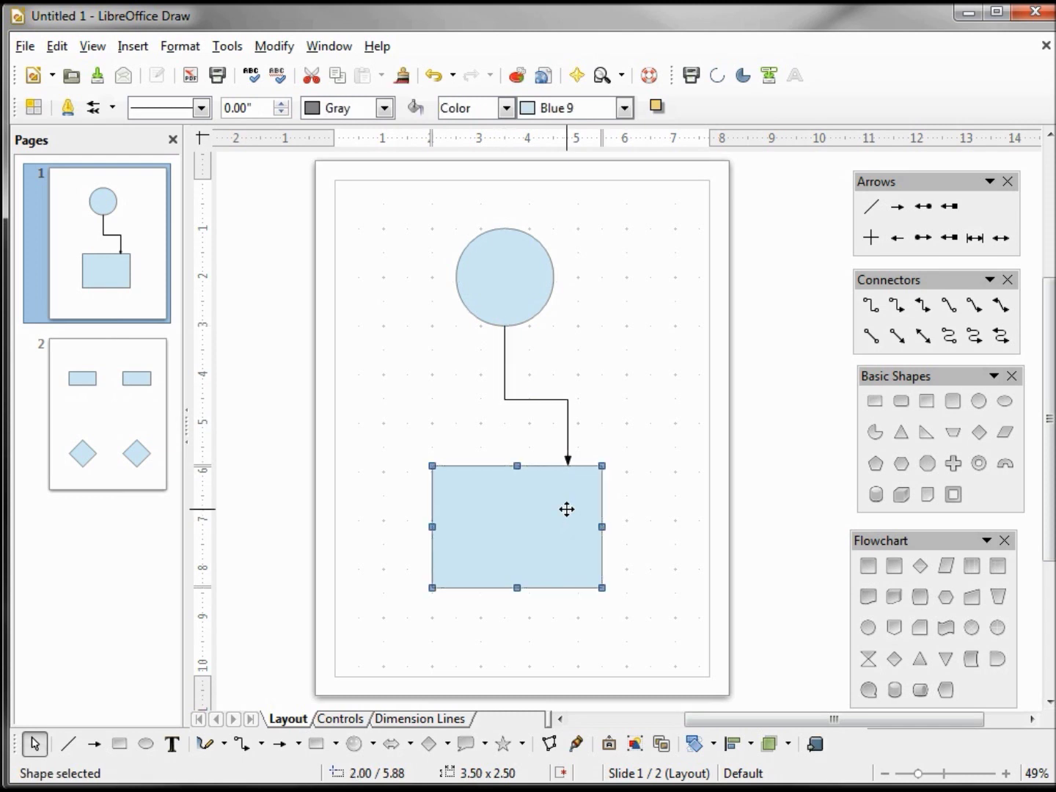
mouse_move(567, 510)
mouse_down()
mouse_move(572, 559)
mouse_move(577, 517)
mouse_up()
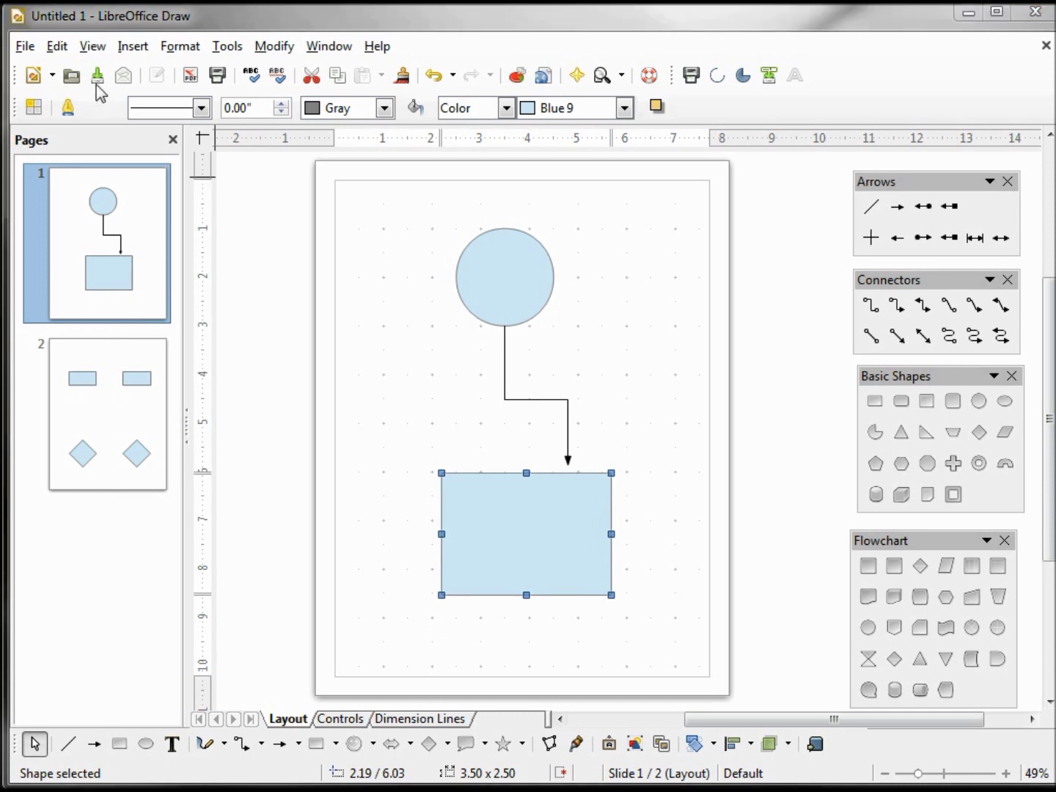
- Add two custom glue points to the rectangle: one on the top edge under the arrow tip and one low on the left edge
click(56, 49)
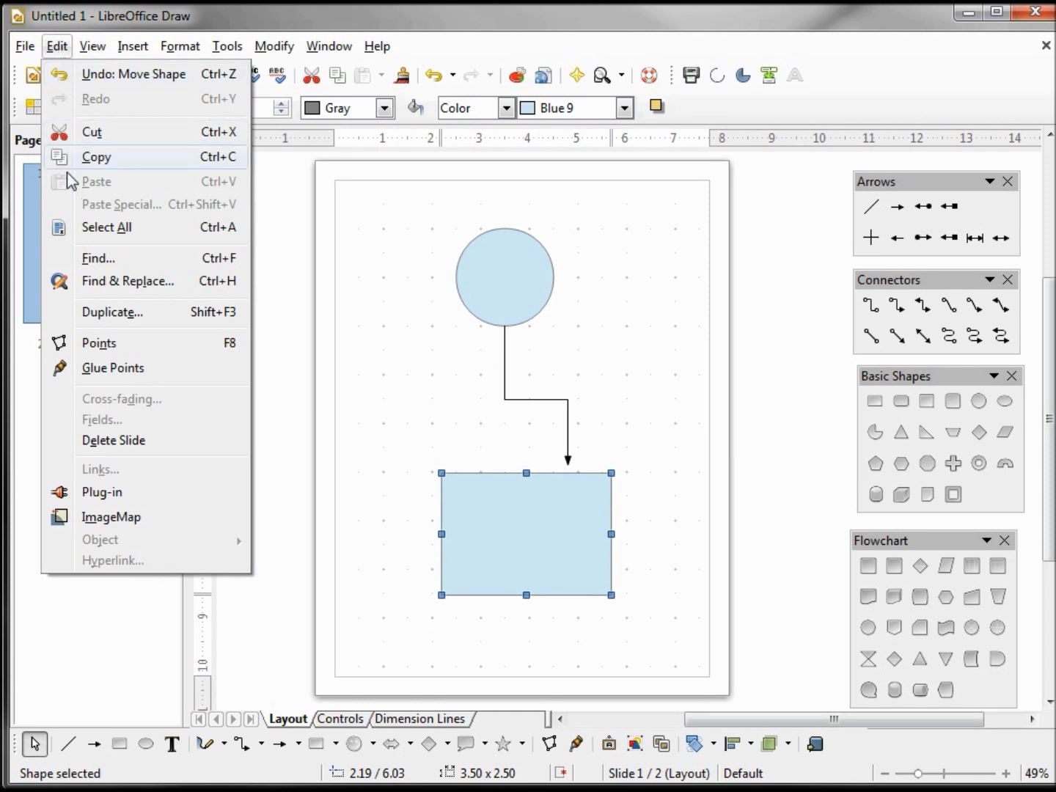
click(109, 370)
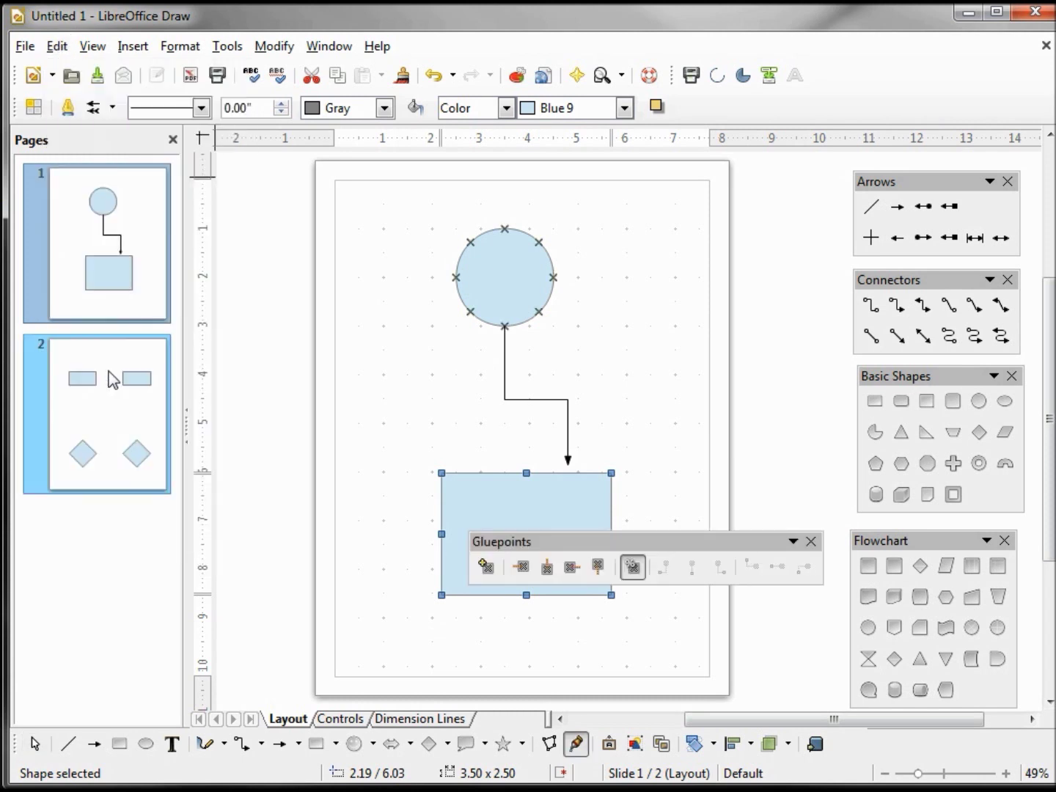
drag(608, 545, 507, 631)
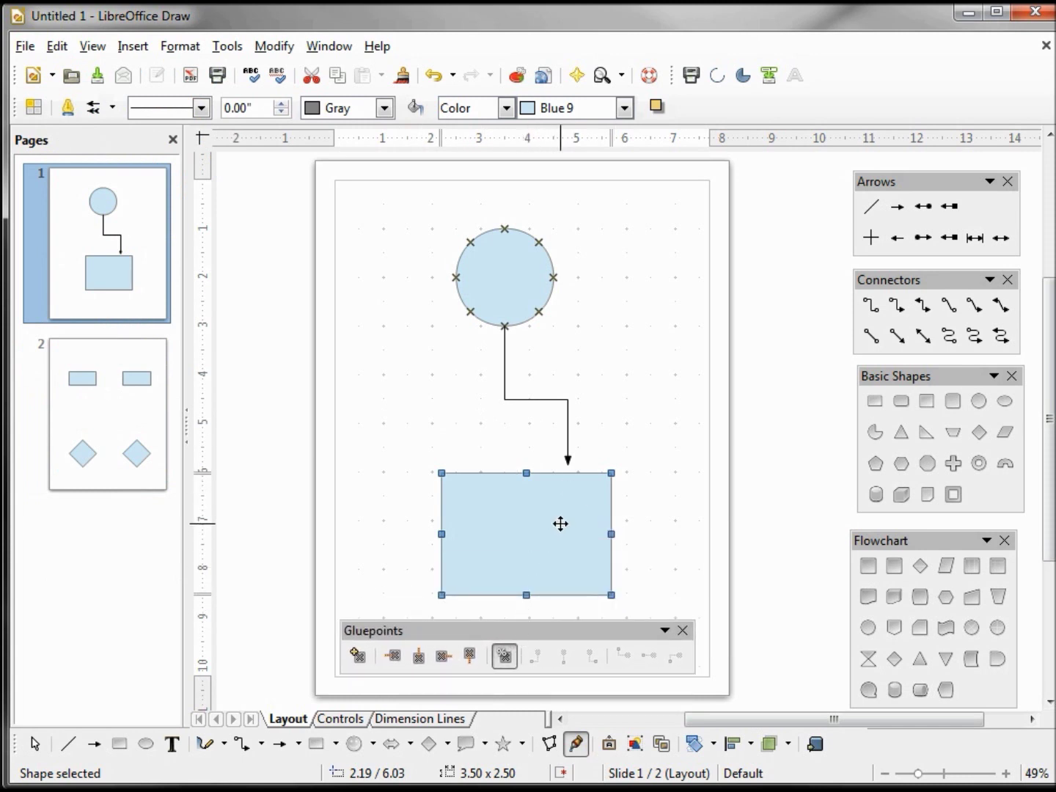
click(584, 507)
click(561, 524)
click(359, 657)
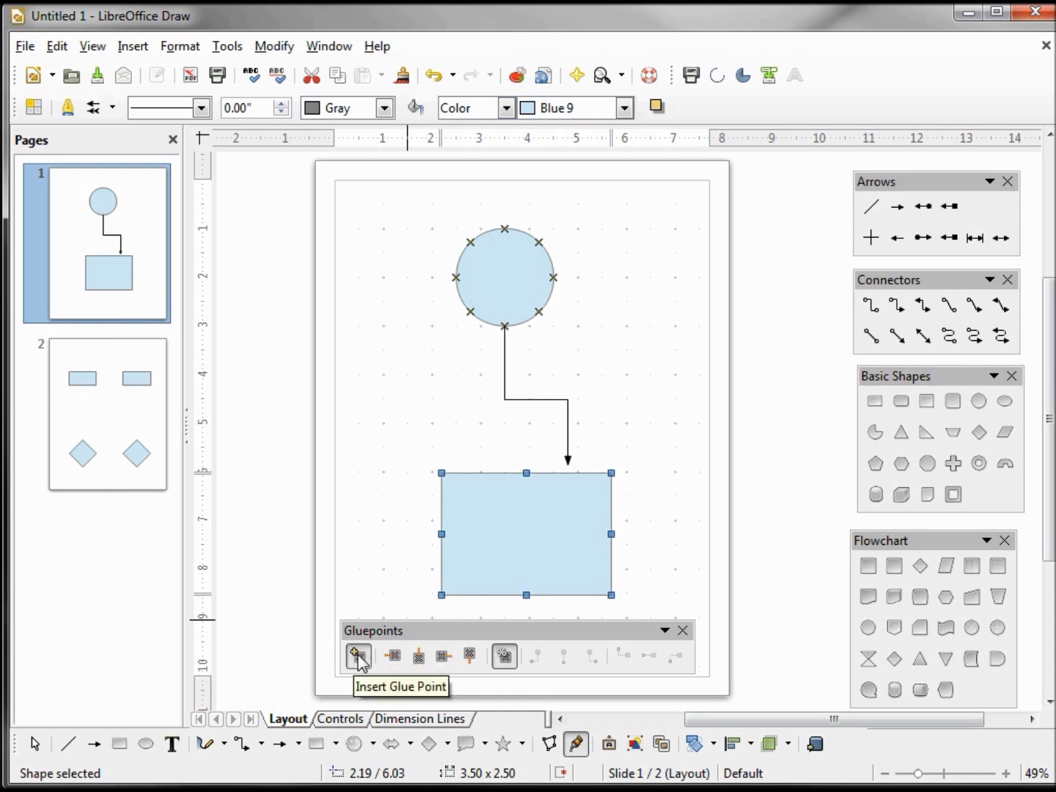
click(568, 472)
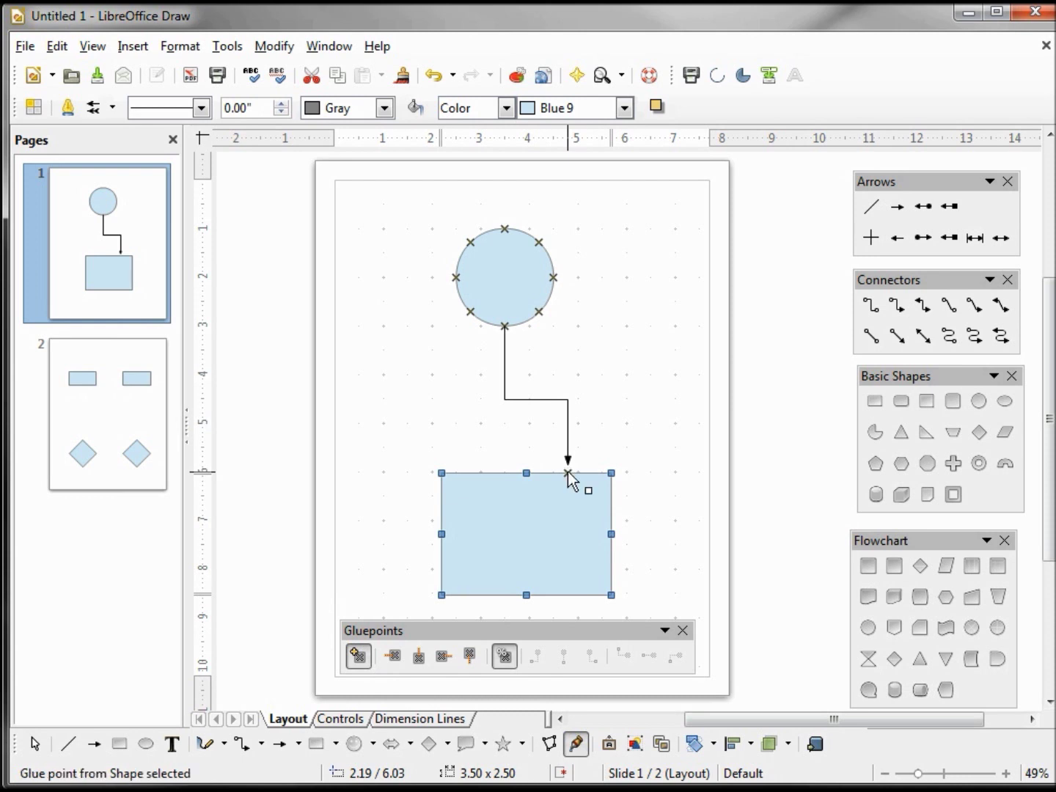
click(442, 568)
- Attach the connector's arrow end to the glue point on the rectangle's top edge and move the rectangle to about 1.98 / 6.41
click(568, 464)
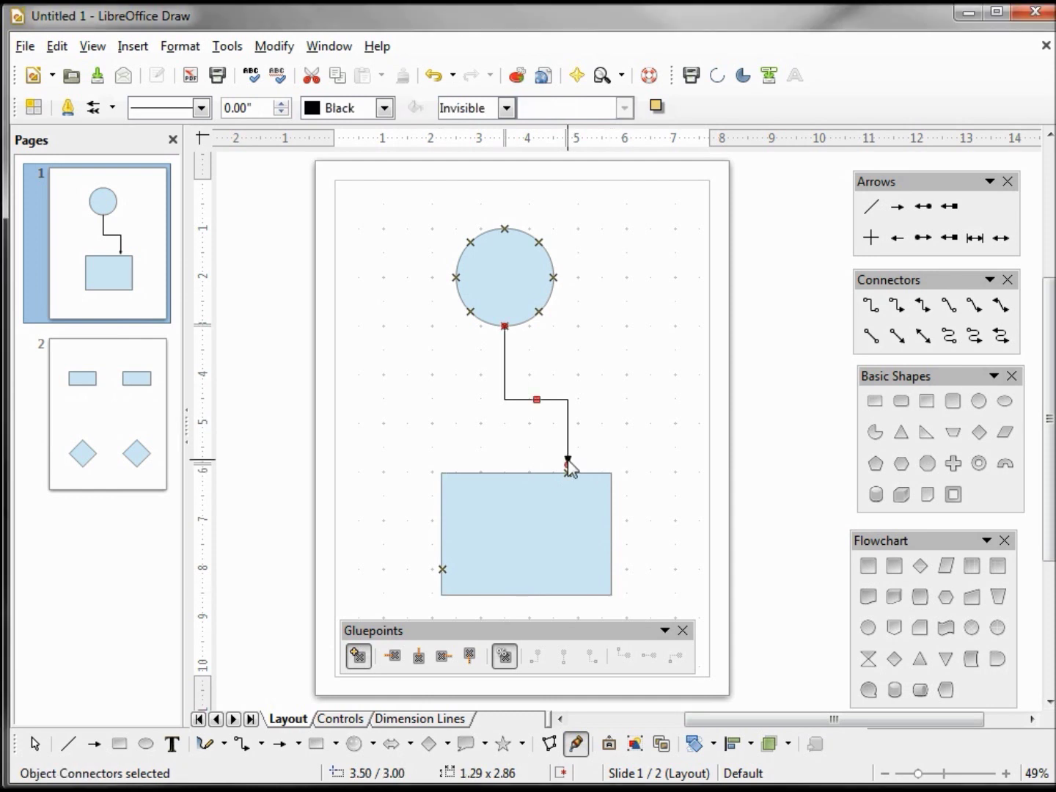
drag(568, 467, 572, 475)
click(577, 511)
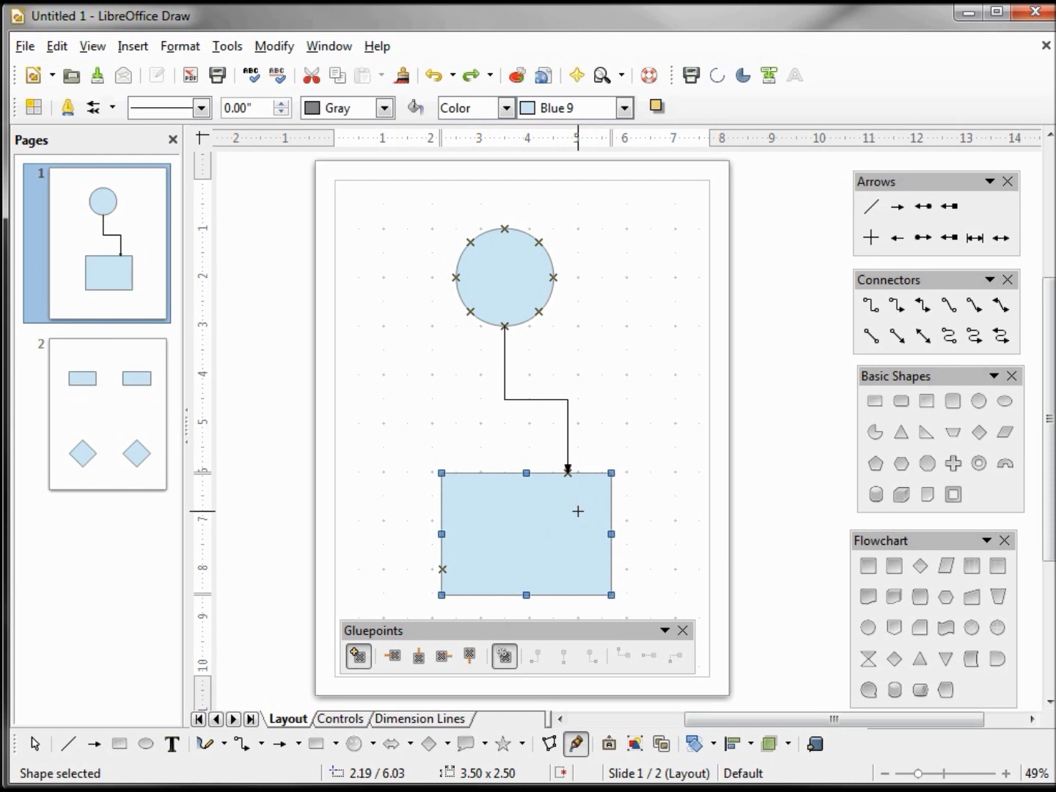
key(Escape)
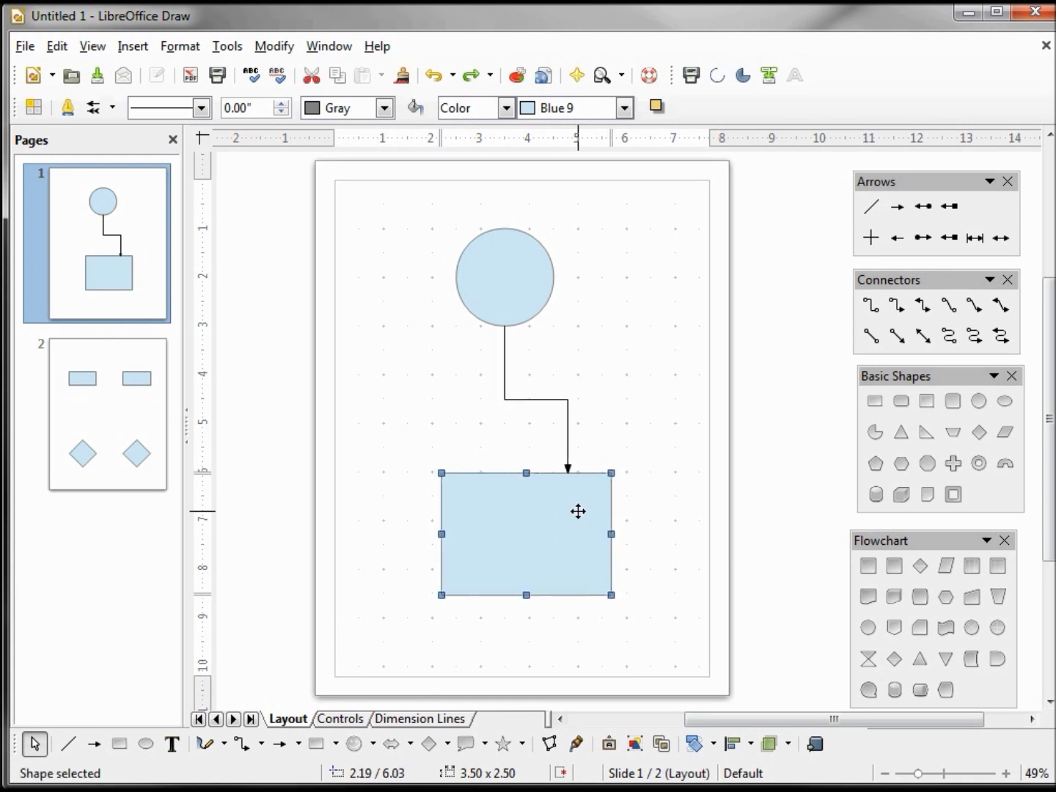
mouse_move(575, 507)
mouse_down()
mouse_move(392, 506)
mouse_move(555, 561)
mouse_move(639, 524)
mouse_move(612, 539)
mouse_move(570, 530)
mouse_up()
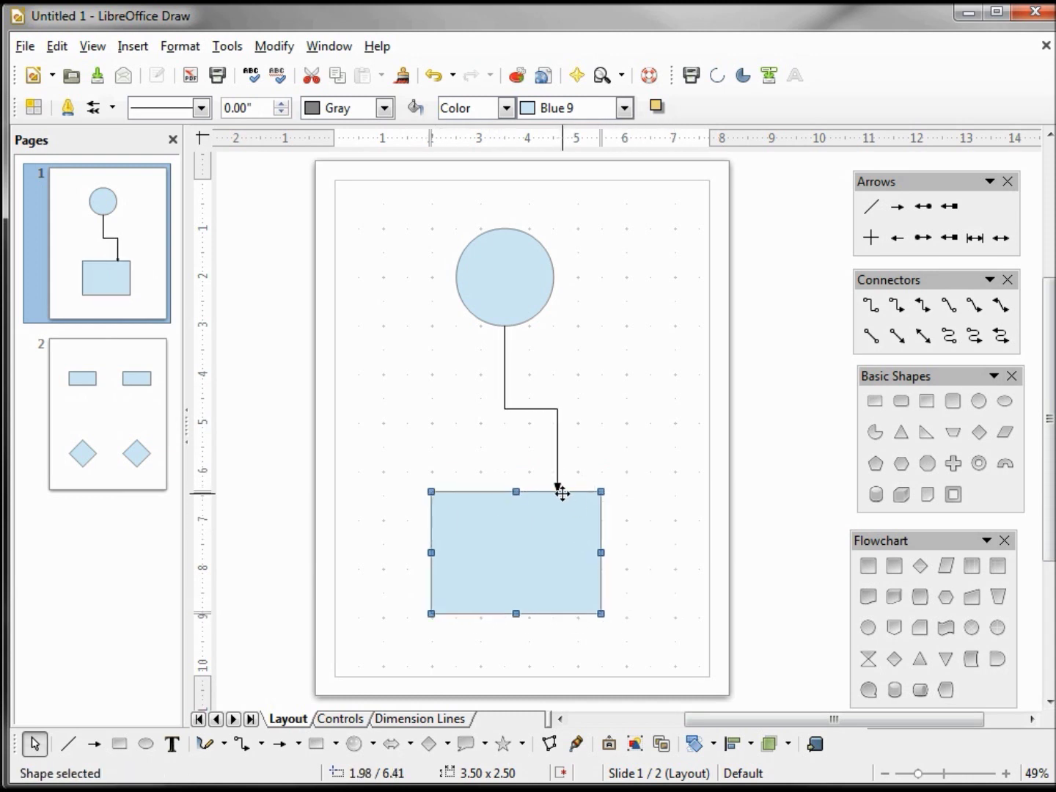
- Duplicate the first page and delete the connector from the original page
click(132, 47)
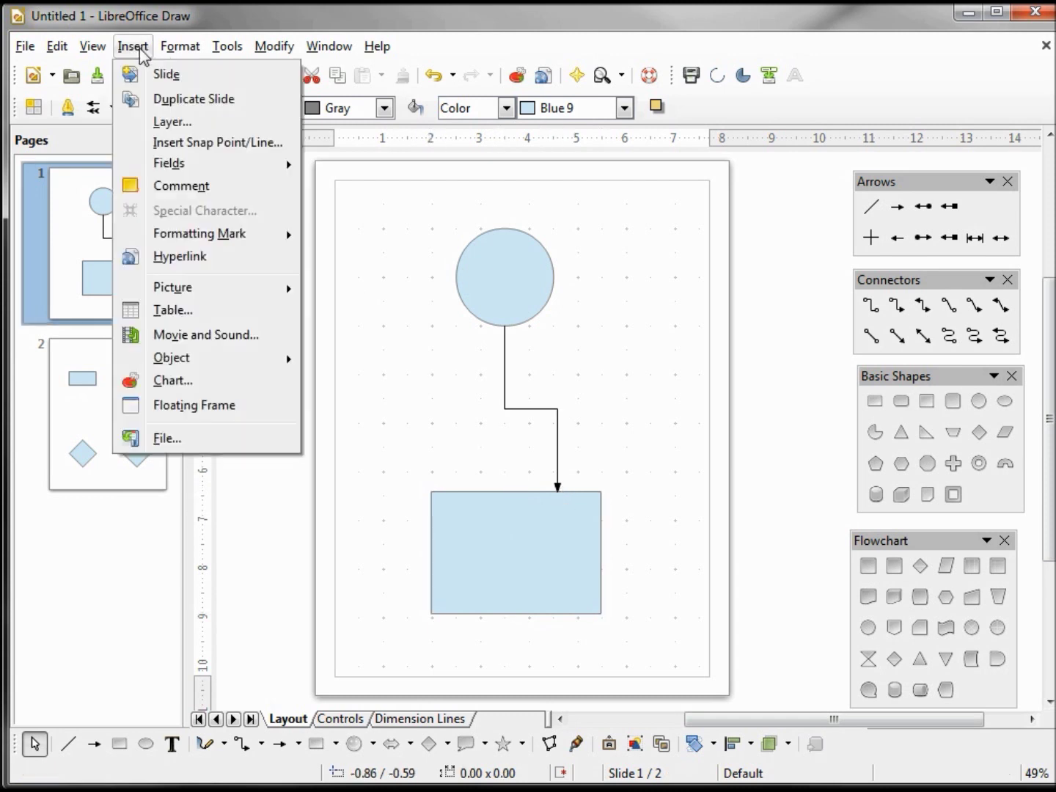
click(168, 100)
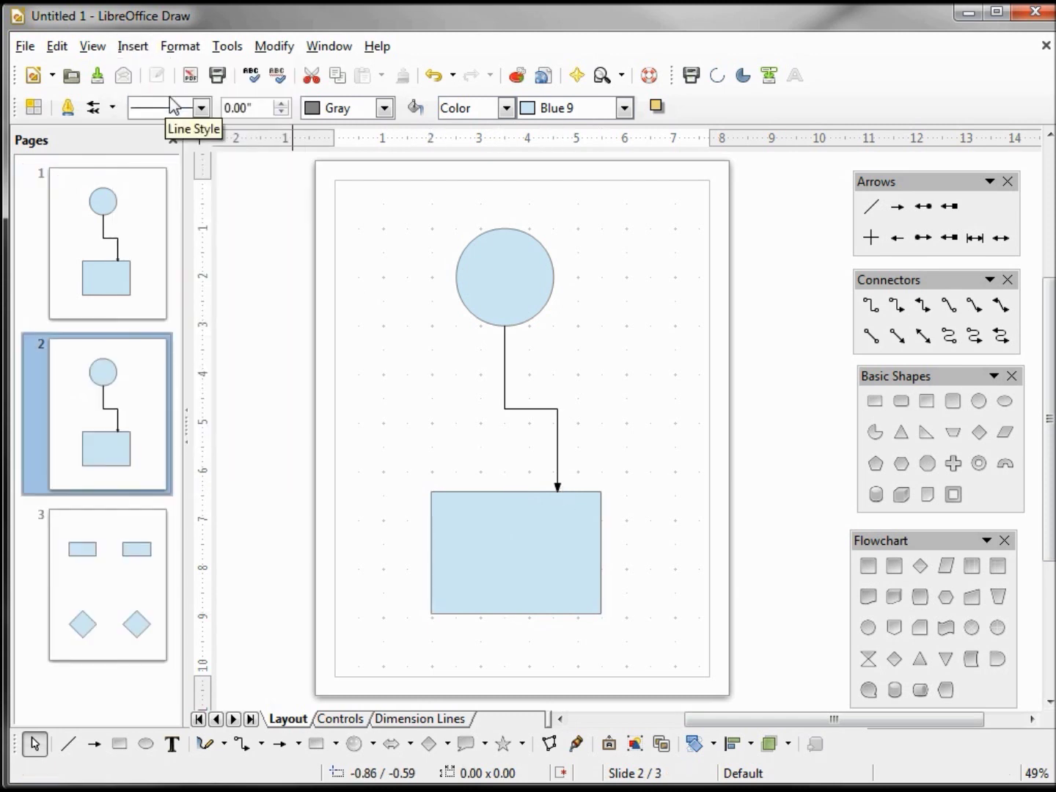
click(142, 222)
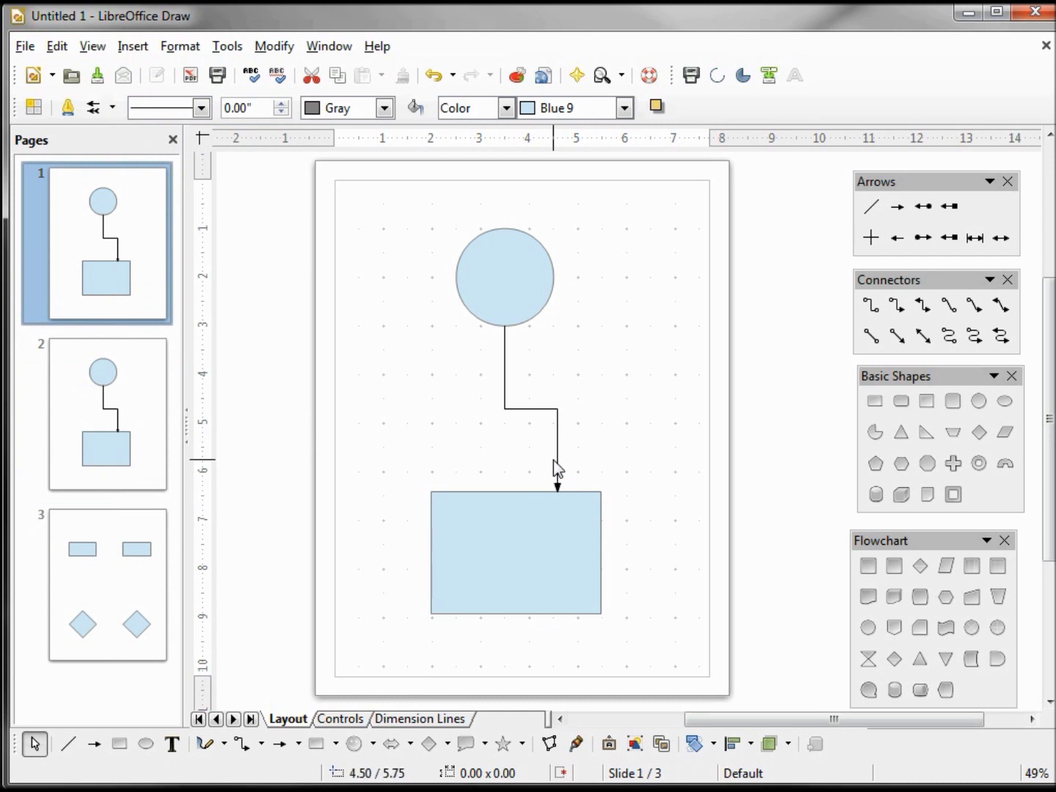
click(557, 463)
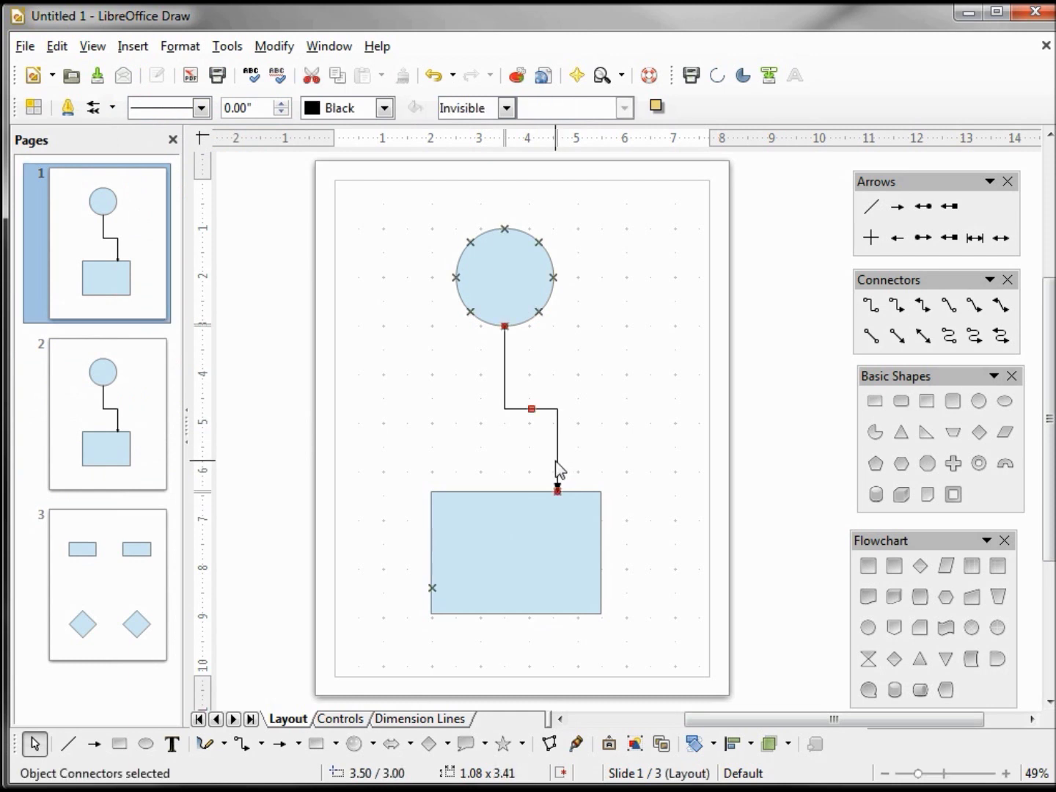
key(Delete)
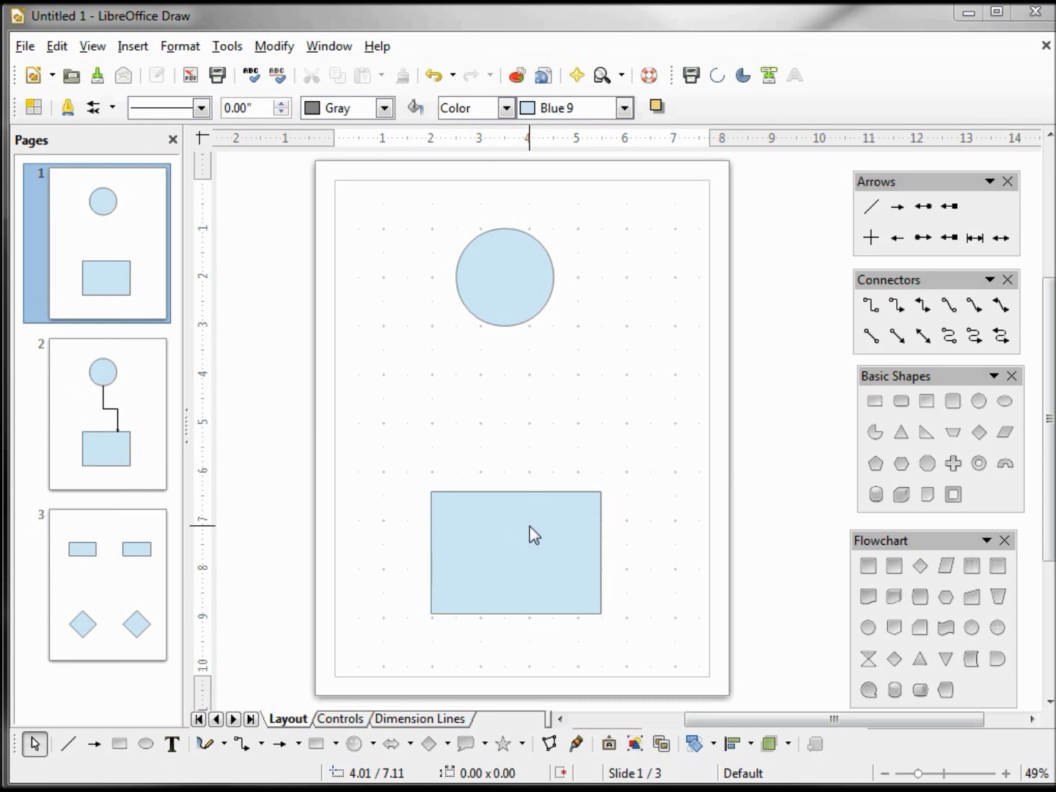
- Add a custom glue point inside the rectangle, near its upper-right area, below the existing top-edge glue point
click(577, 744)
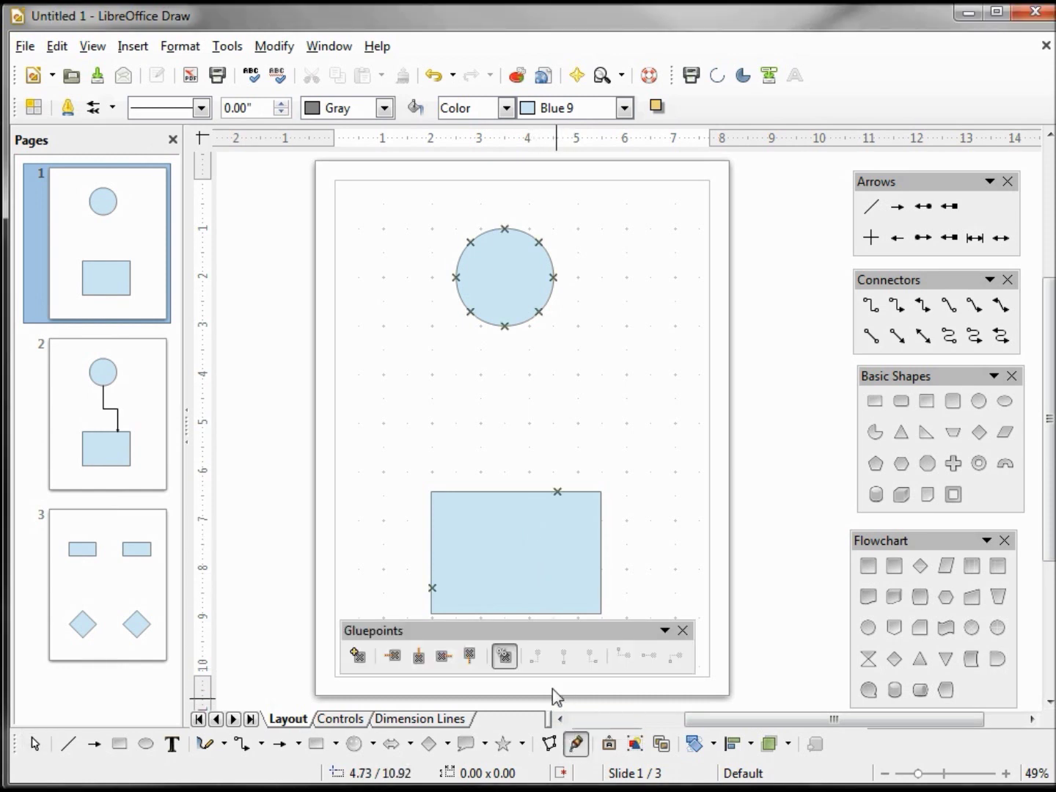
click(511, 523)
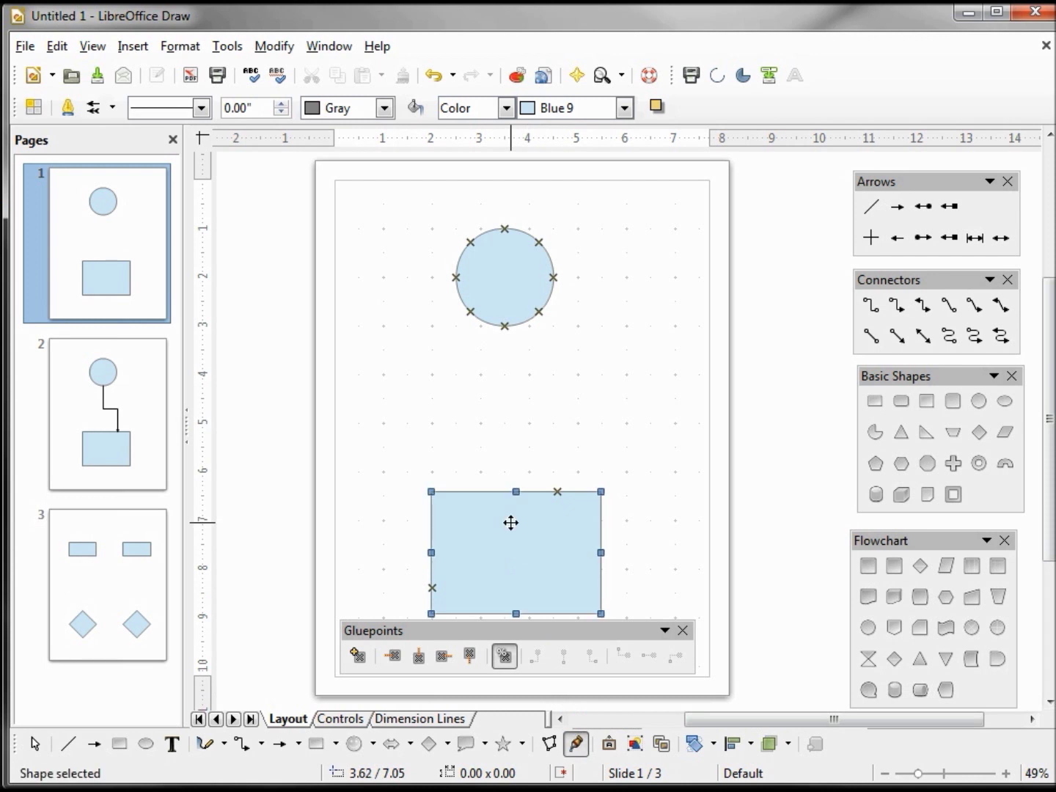
click(357, 655)
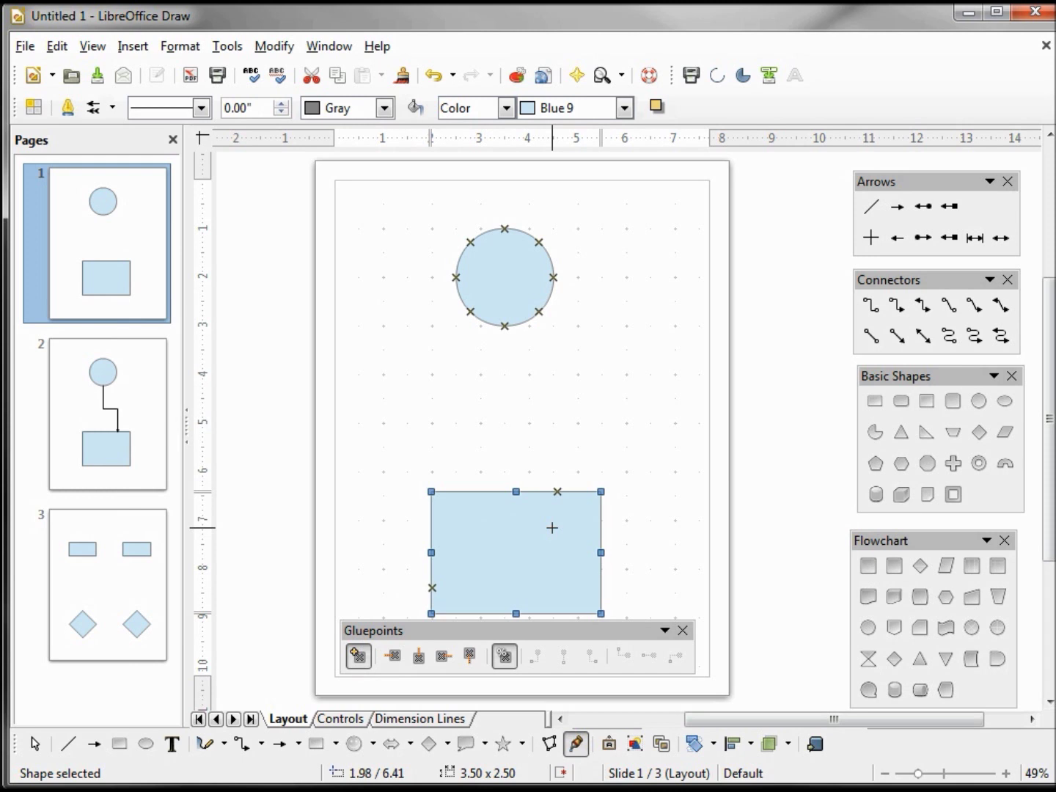
click(551, 526)
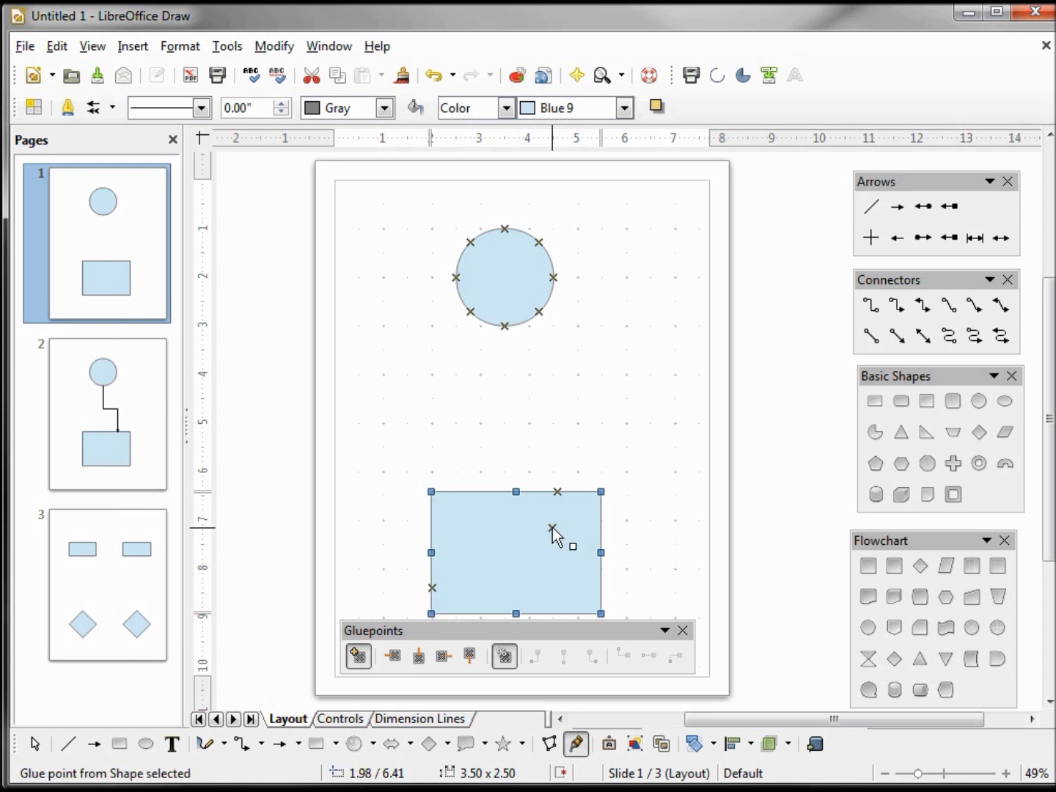
- Make the rectangle's fill invisible and add a glue point on its bottom edge, directly below the one on the top edge
click(505, 108)
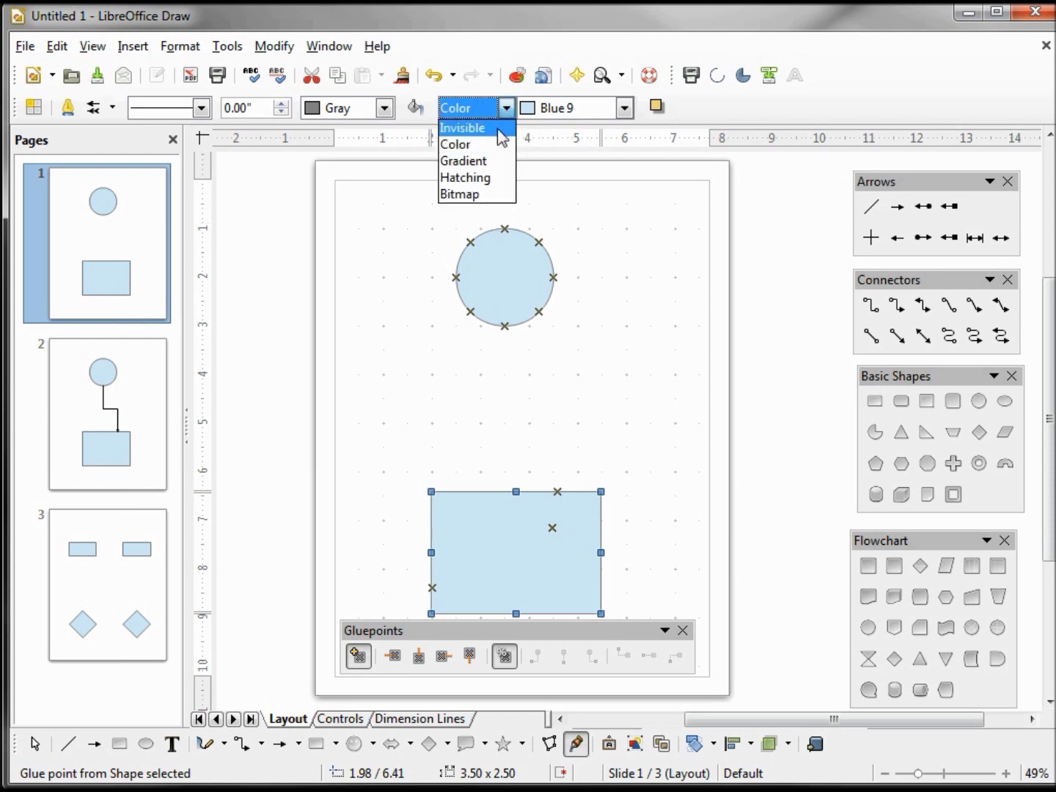
click(461, 128)
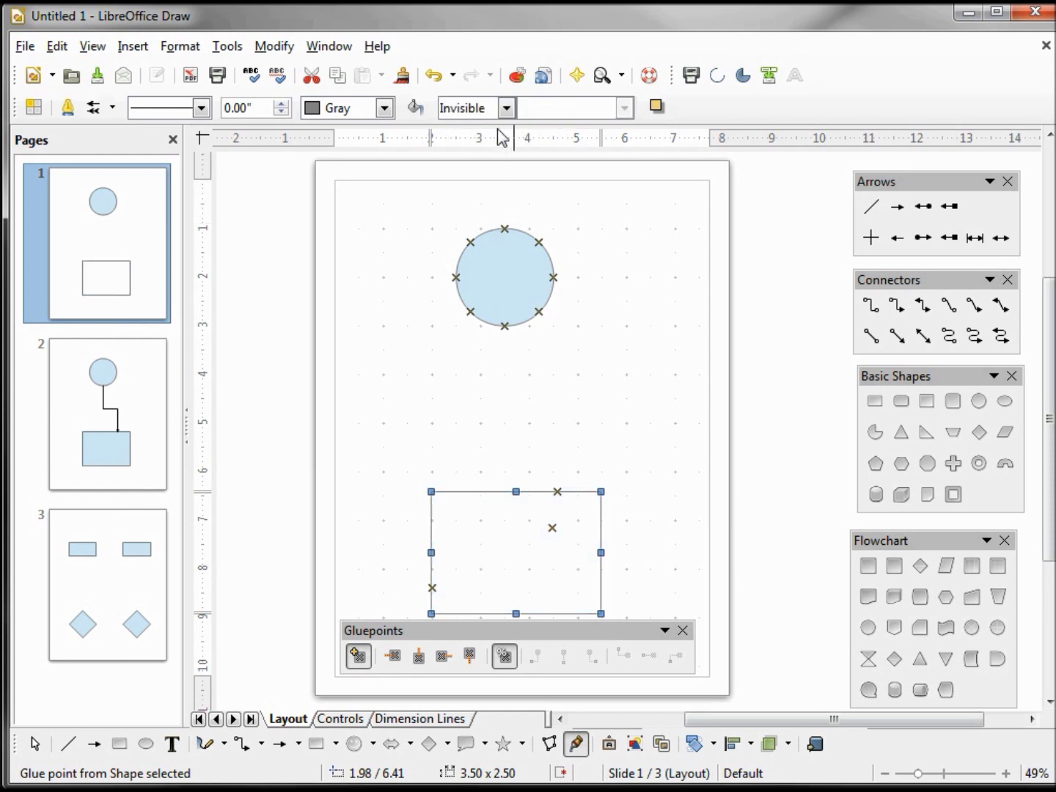
click(471, 551)
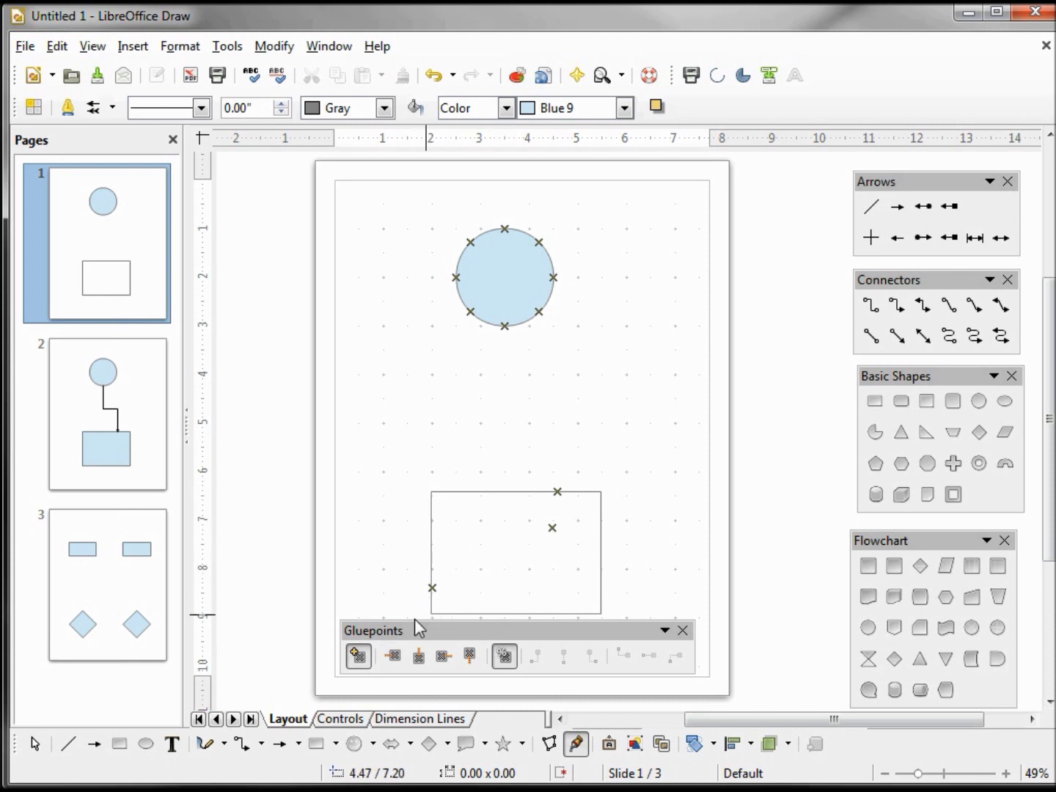
click(558, 612)
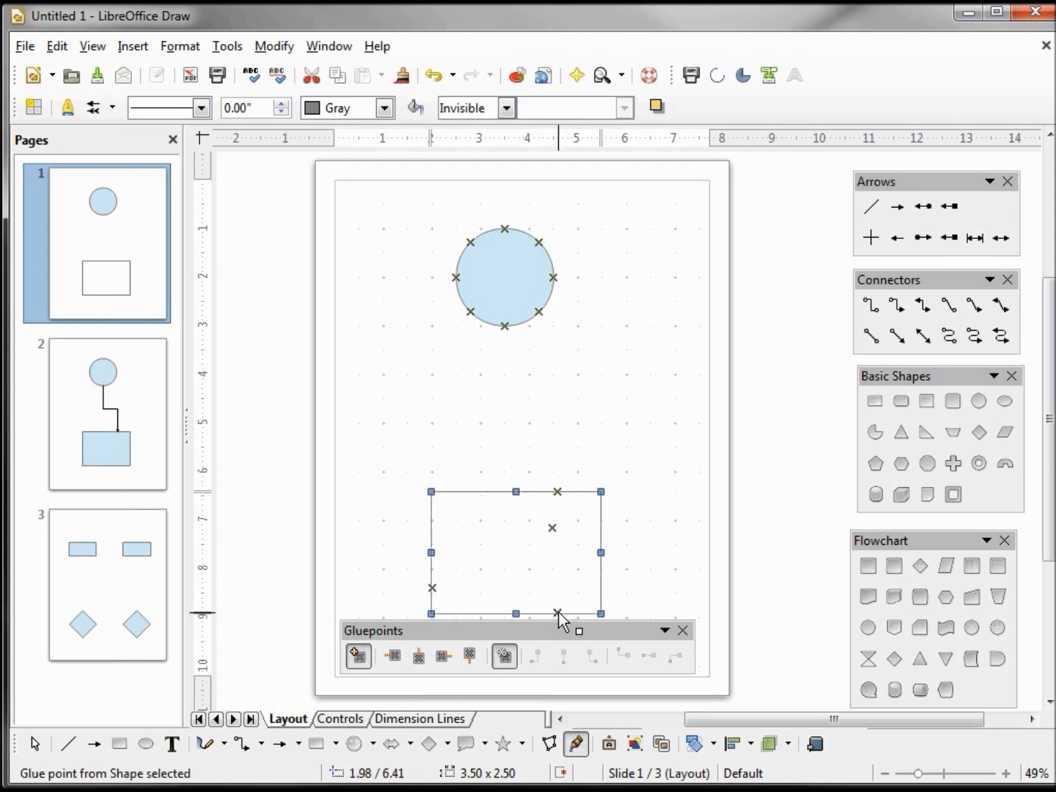
drag(582, 635, 584, 644)
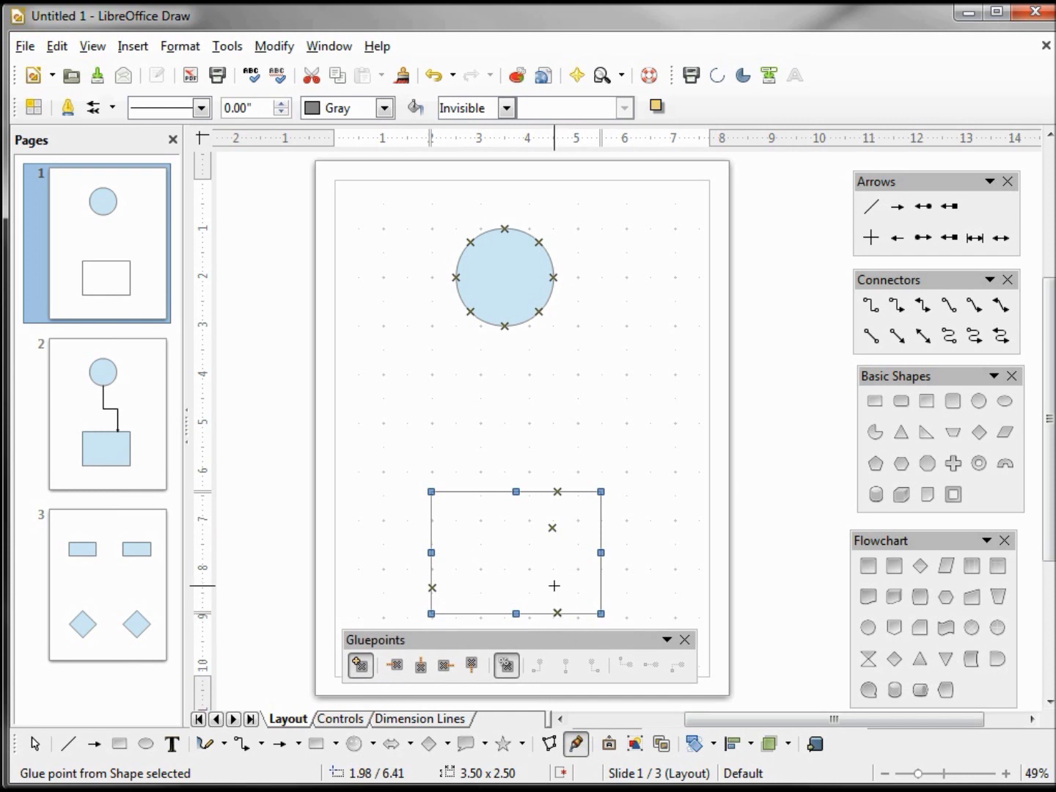
- Fill the rectangle with the Square yellow/white gradient
click(505, 109)
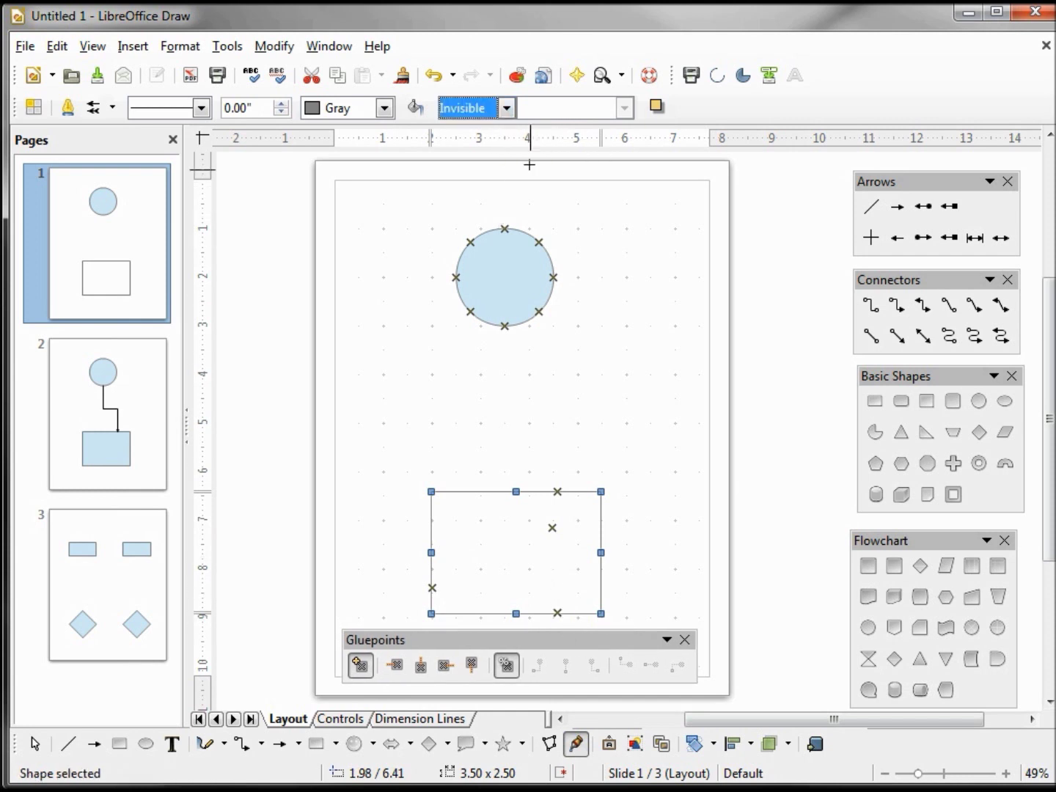
click(506, 110)
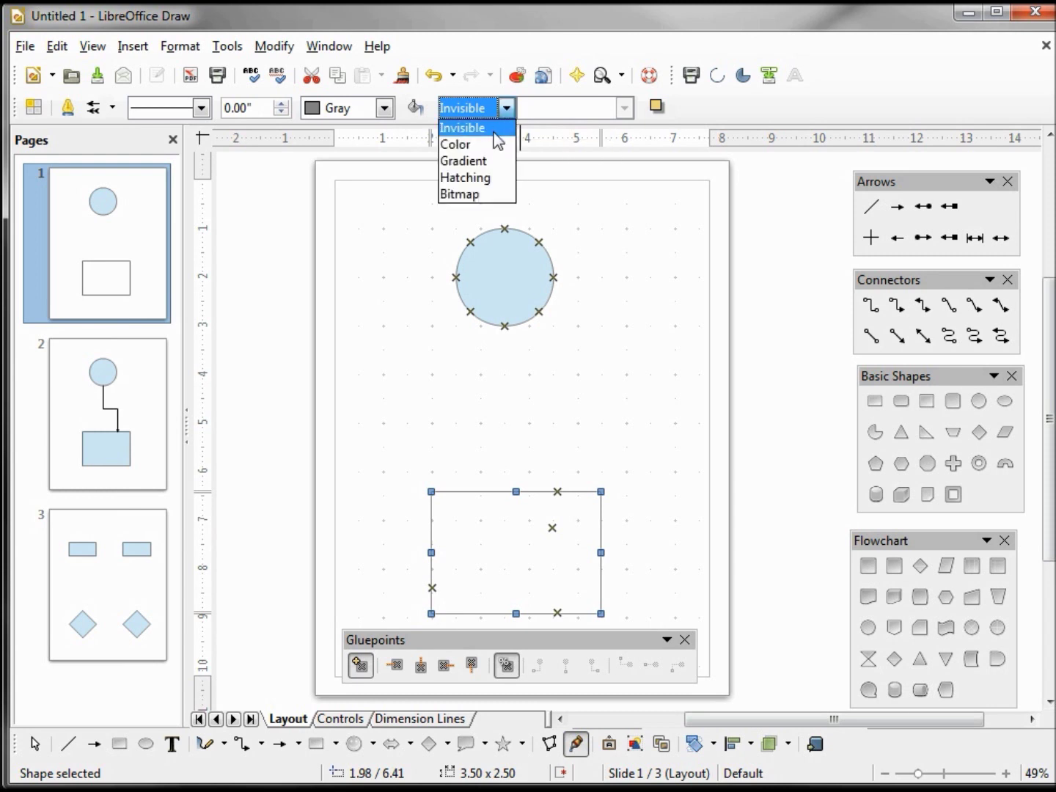
click(491, 162)
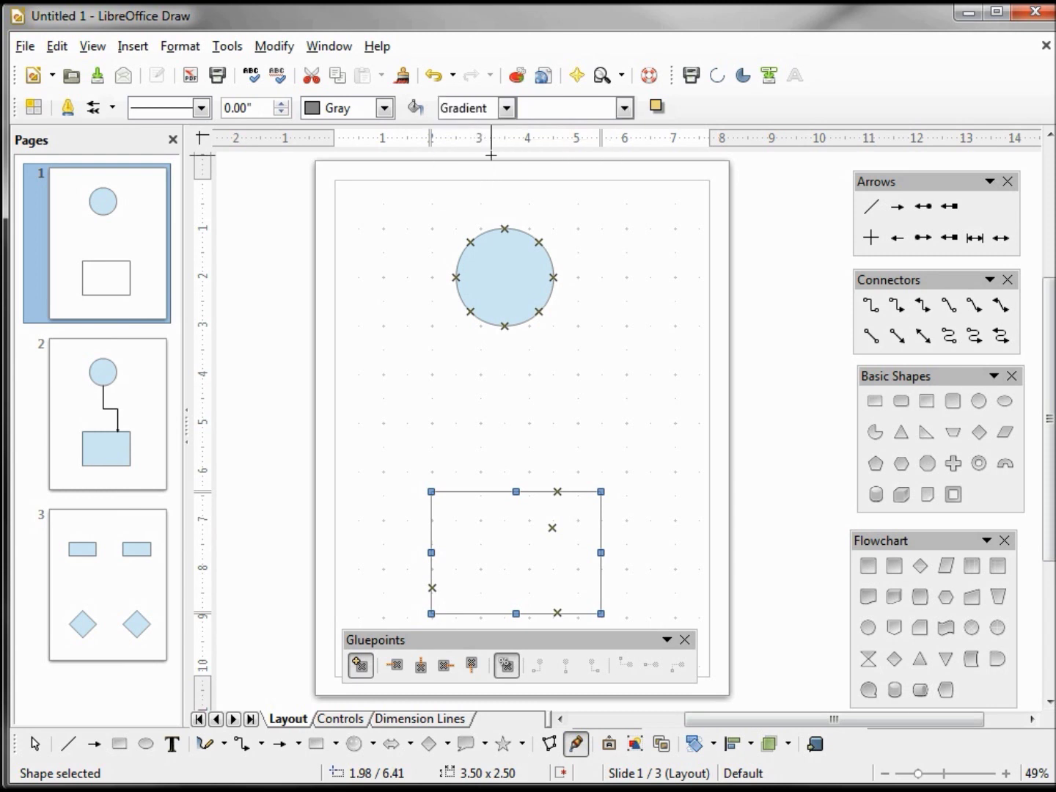
click(624, 109)
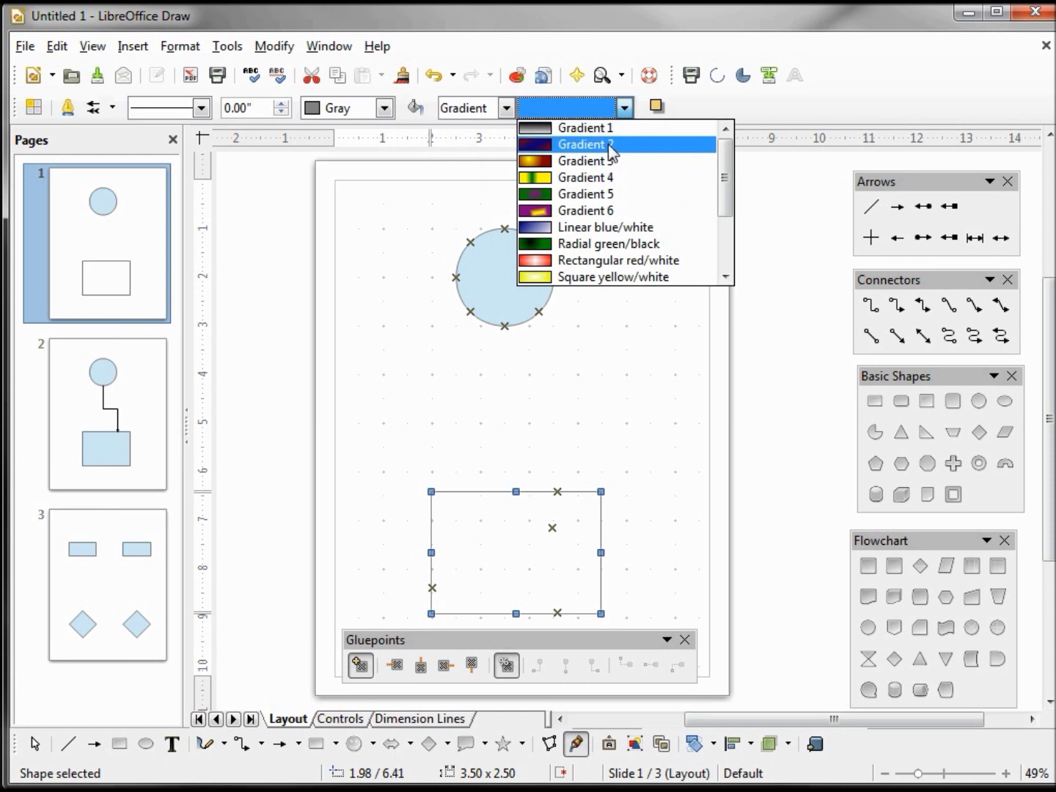
click(578, 277)
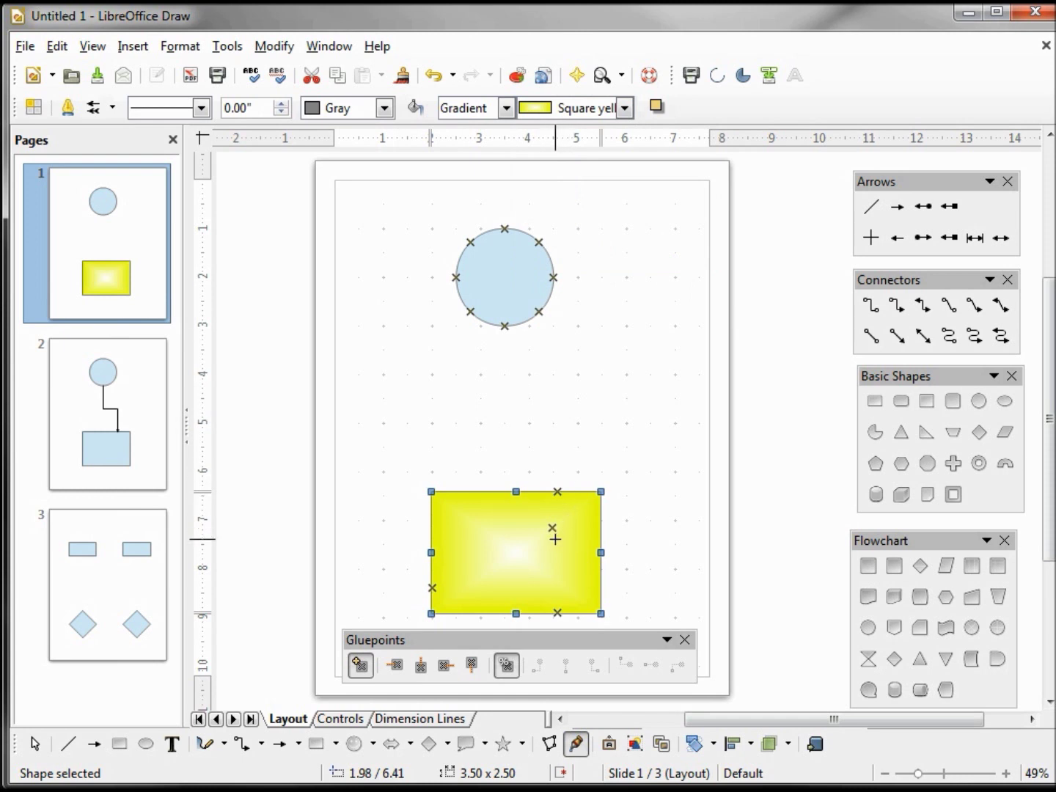
- Remove the custom glue point from the rectangle's bottom edge
click(558, 613)
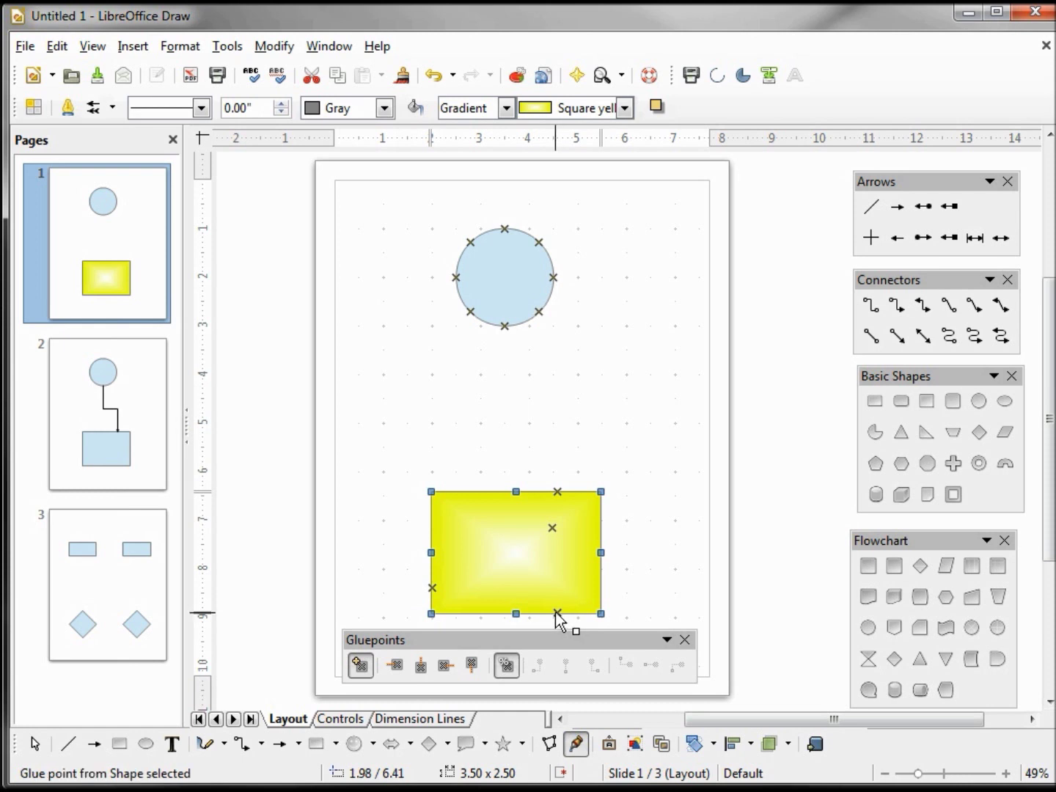
right_click(558, 618)
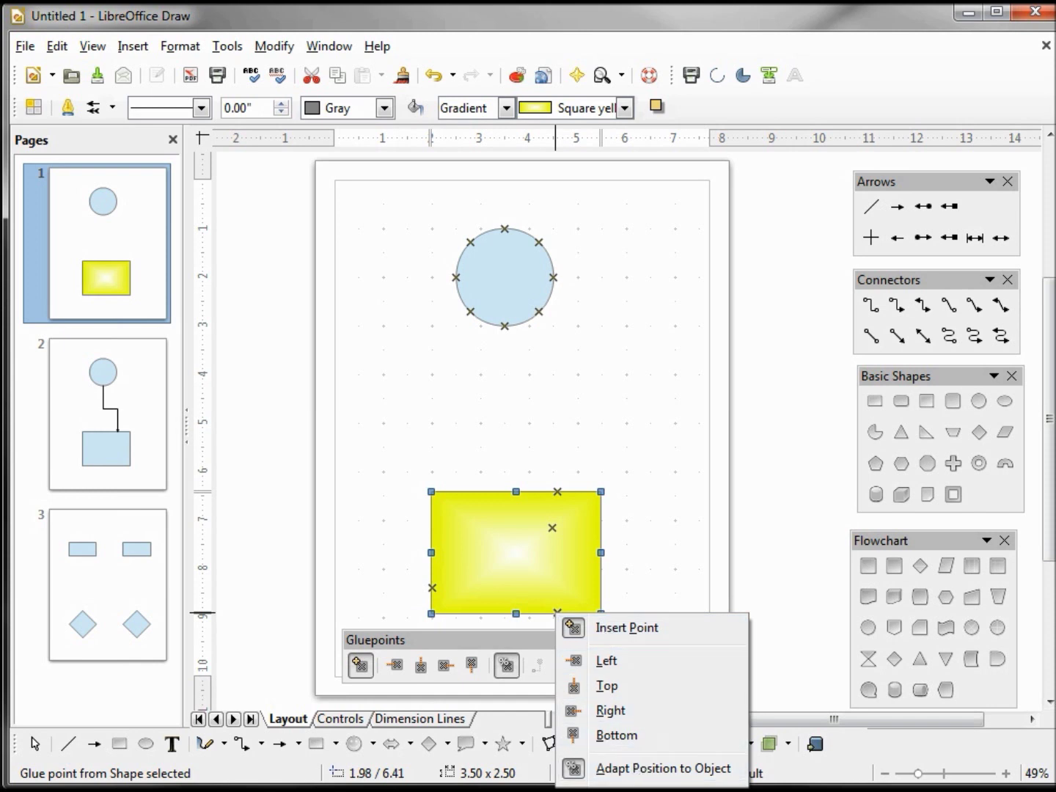
key(Escape)
key(Escape)
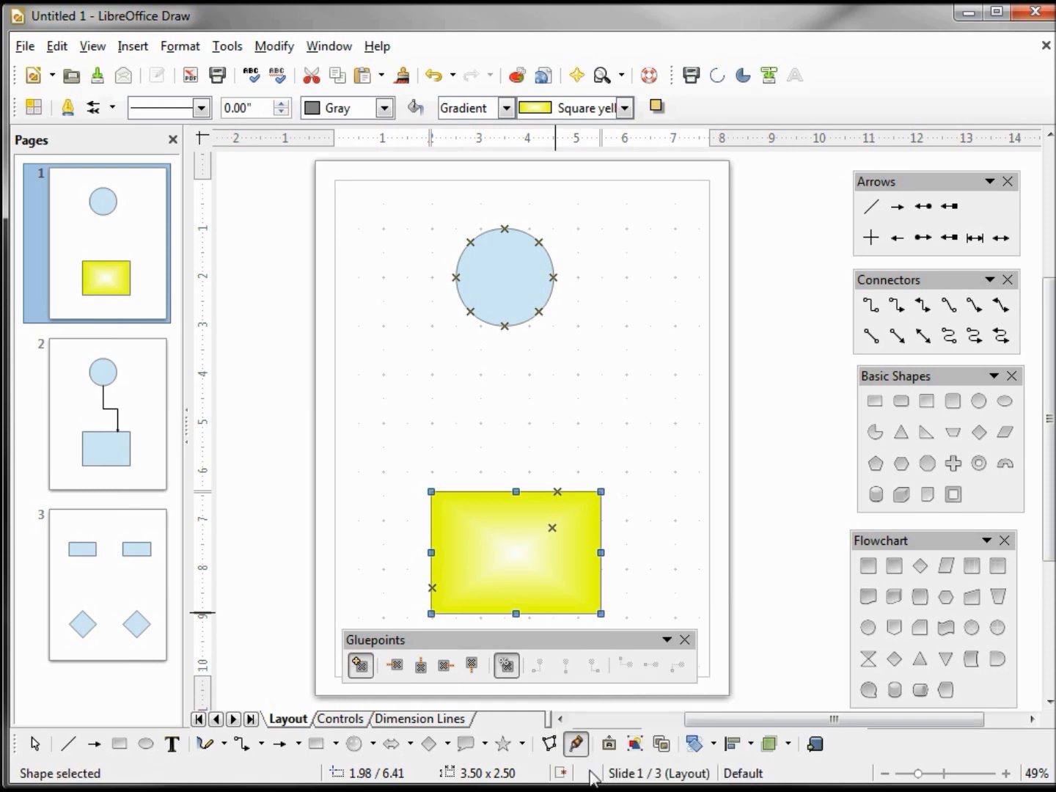
- Insert a glue point on the left half of the rectangle's top edge and cut it again
click(472, 493)
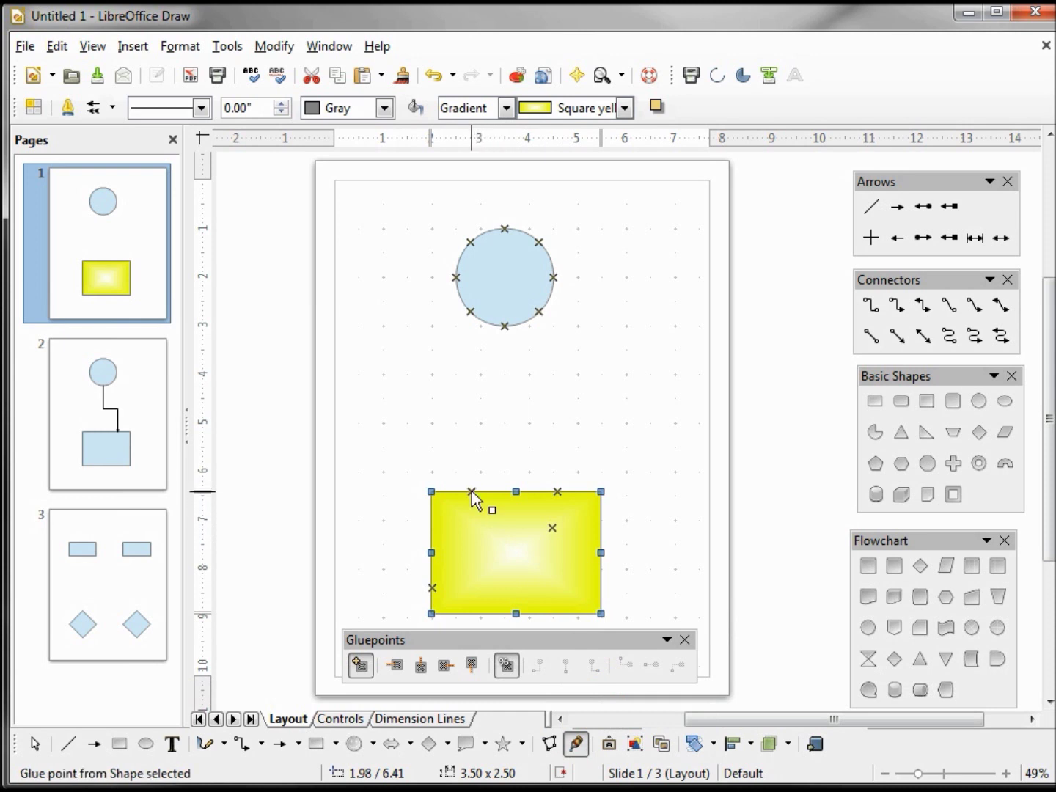
right_click(472, 493)
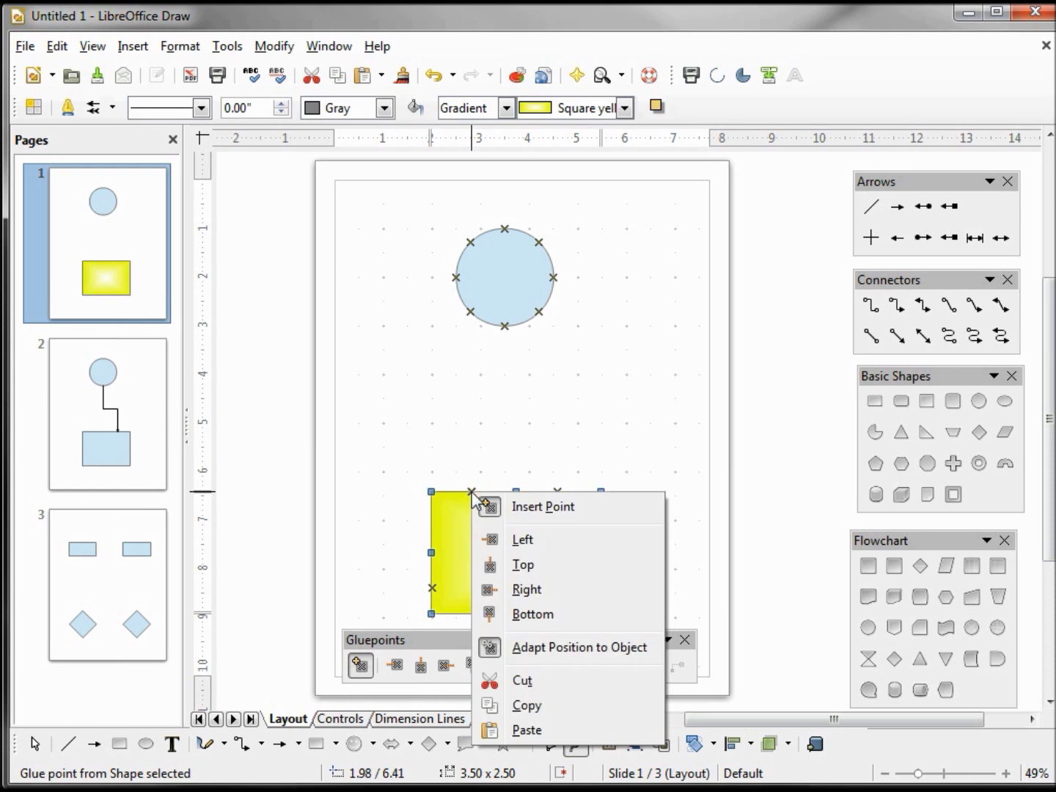
click(538, 679)
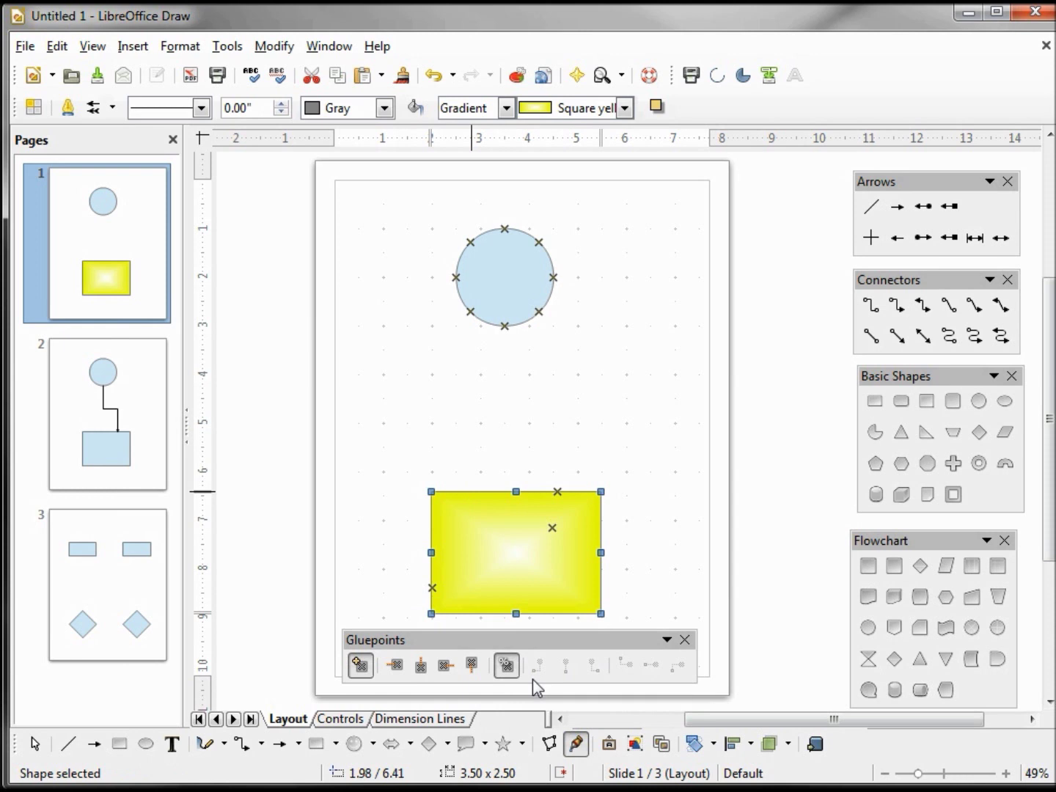
- Add a glue point inside the rectangle's lower-left area and set its exit directions to left and right
click(462, 569)
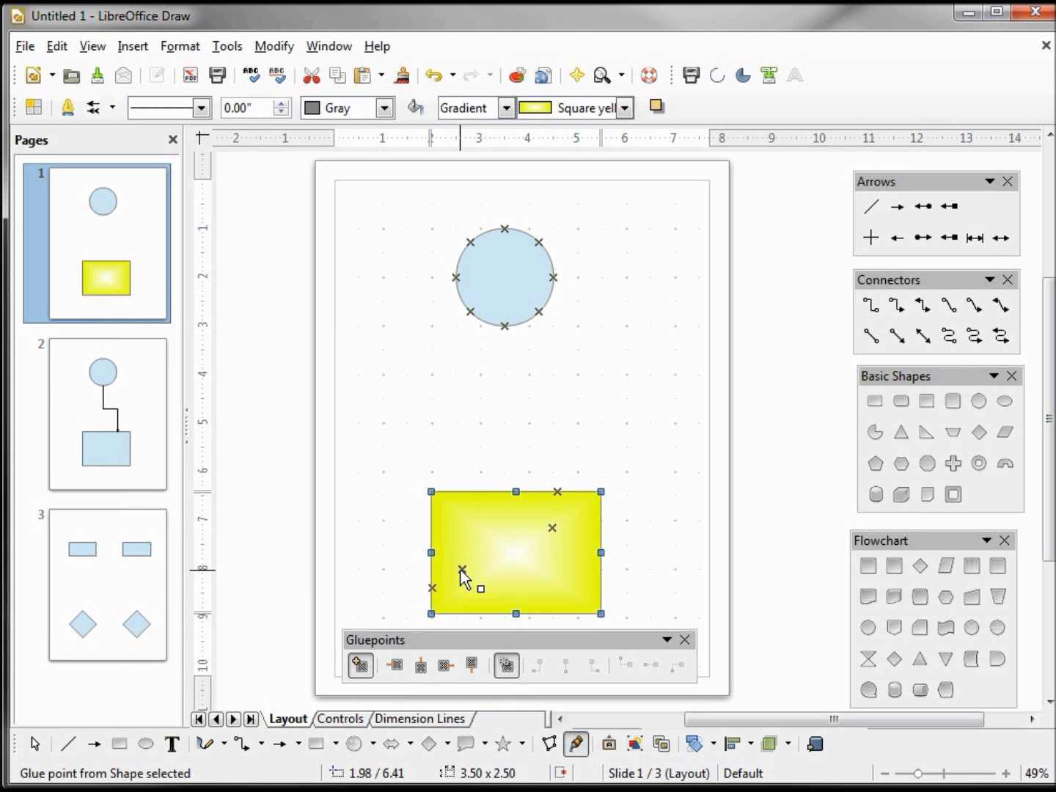
click(397, 666)
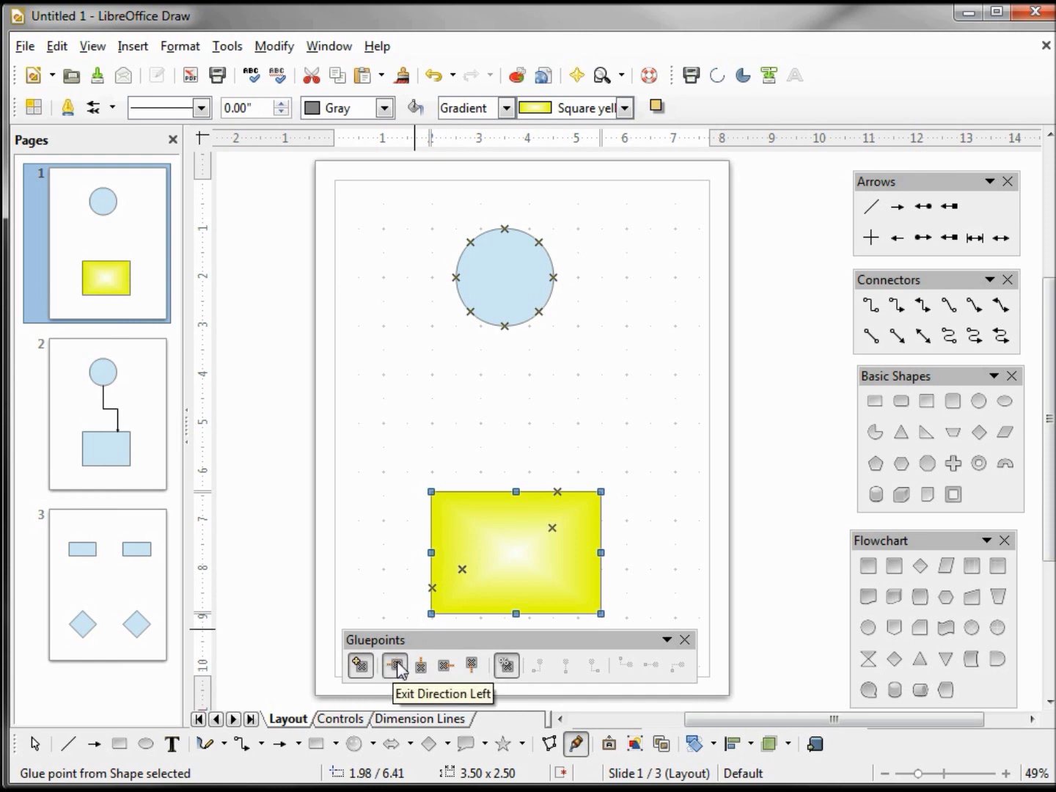
click(443, 667)
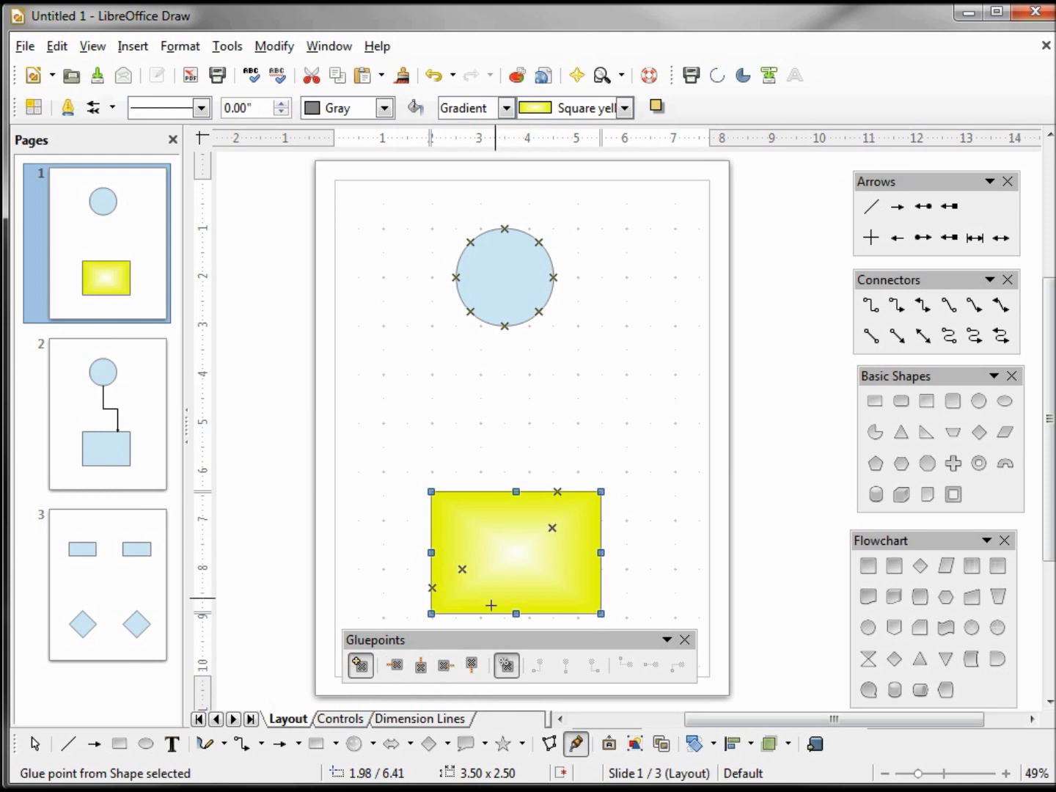
- Set the upper-right interior glue point's exit directions to top and bottom, check the lower-left interior point, and leave glue point editing
click(419, 665)
click(421, 669)
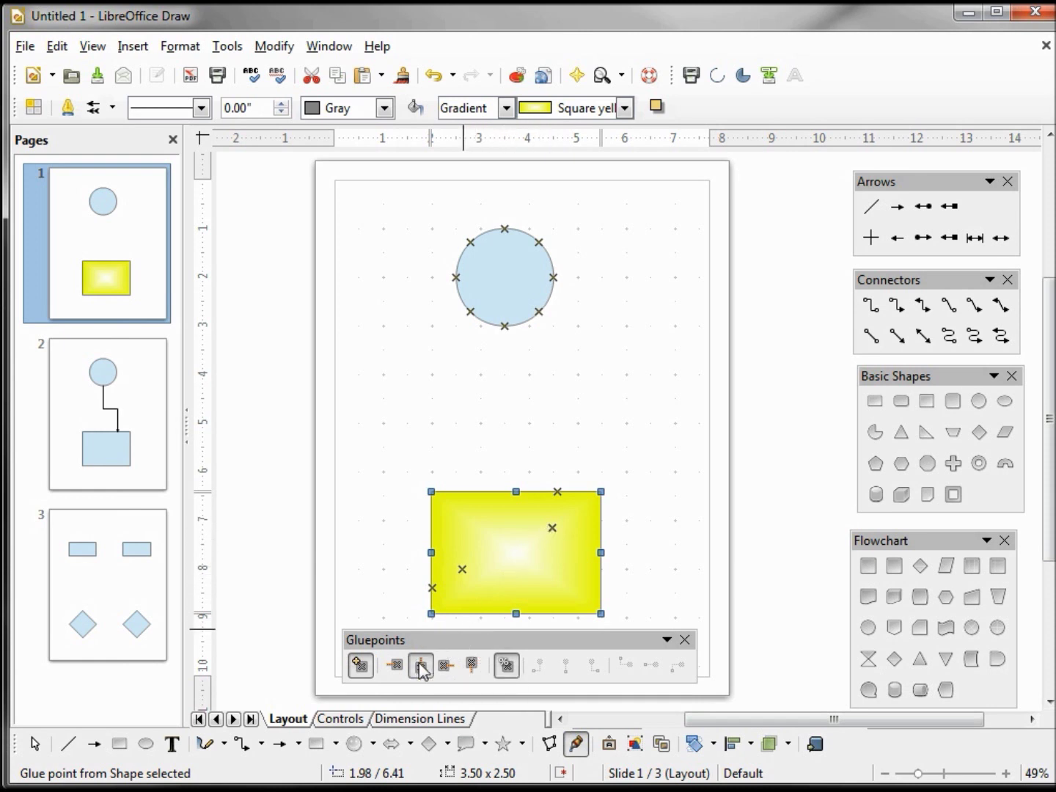
click(474, 670)
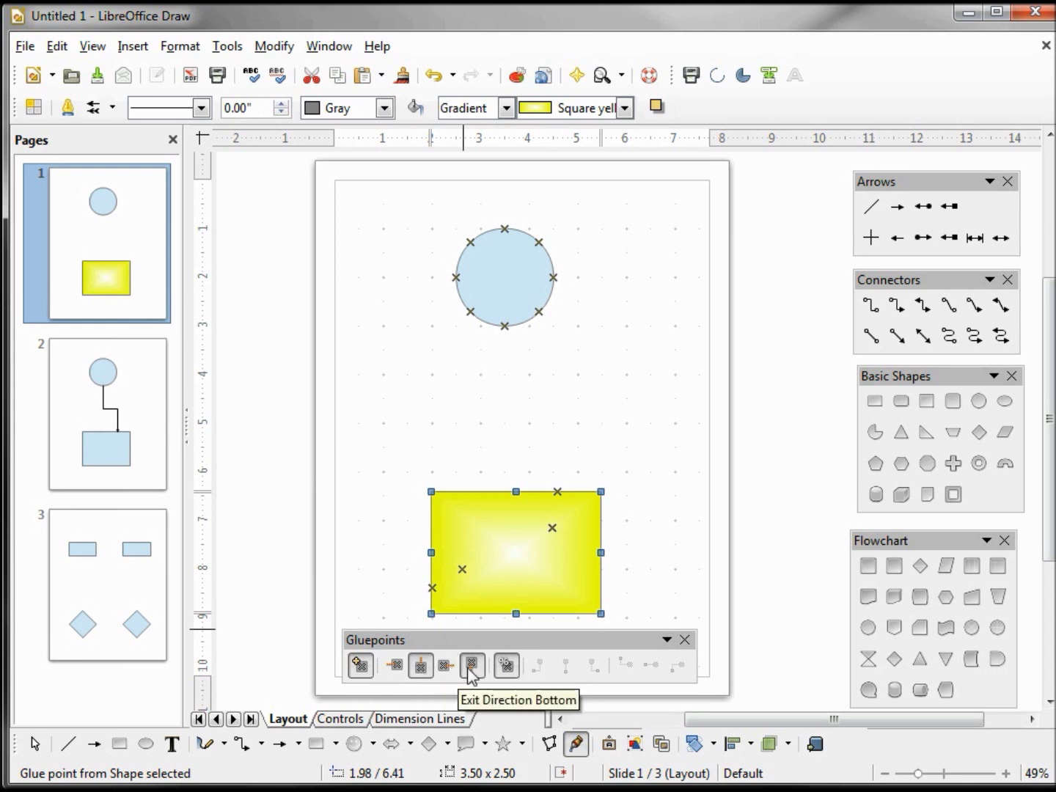
click(461, 571)
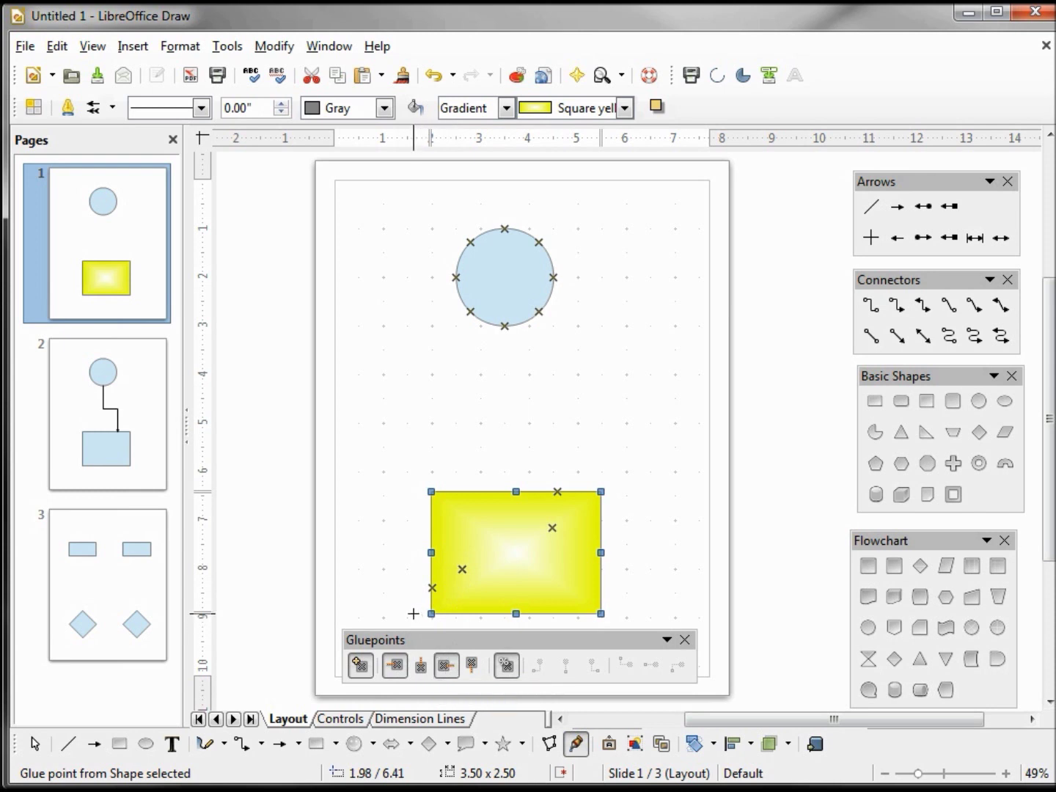
key(Escape)
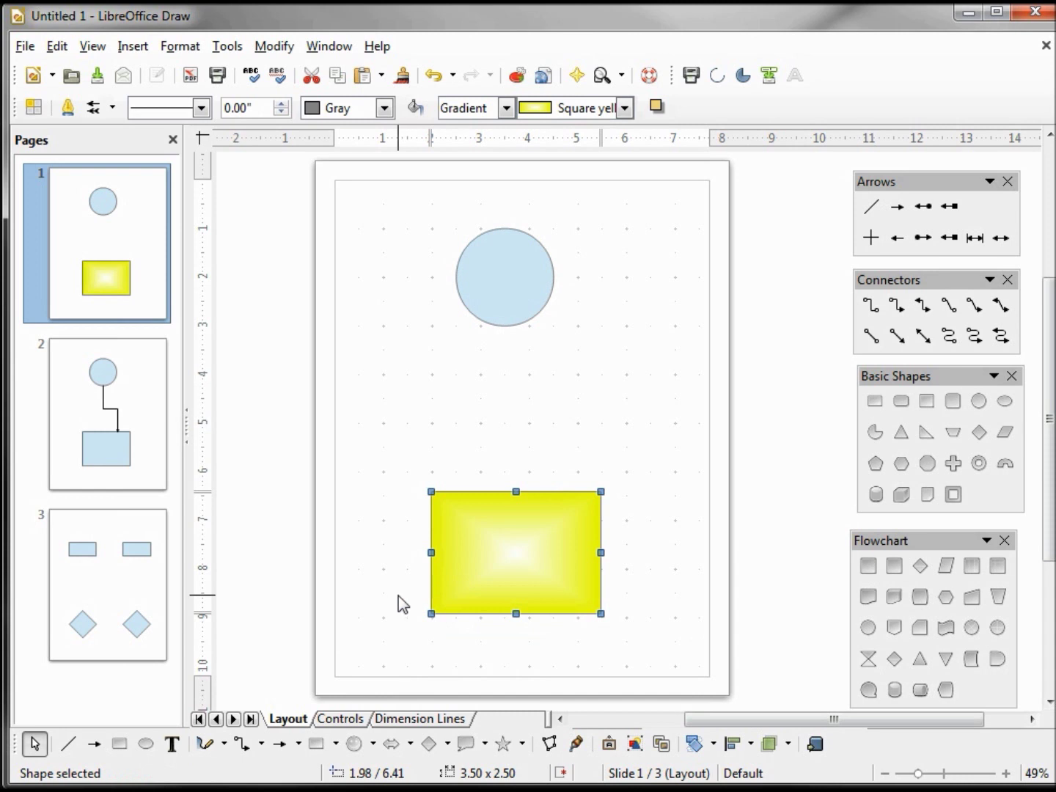
- Connect the circle's bottom to the rectangle's lower-left interior glue point with an arrow-ended connector and move the circle to about 2.84 / 0.38
click(896, 305)
drag(503, 330, 460, 570)
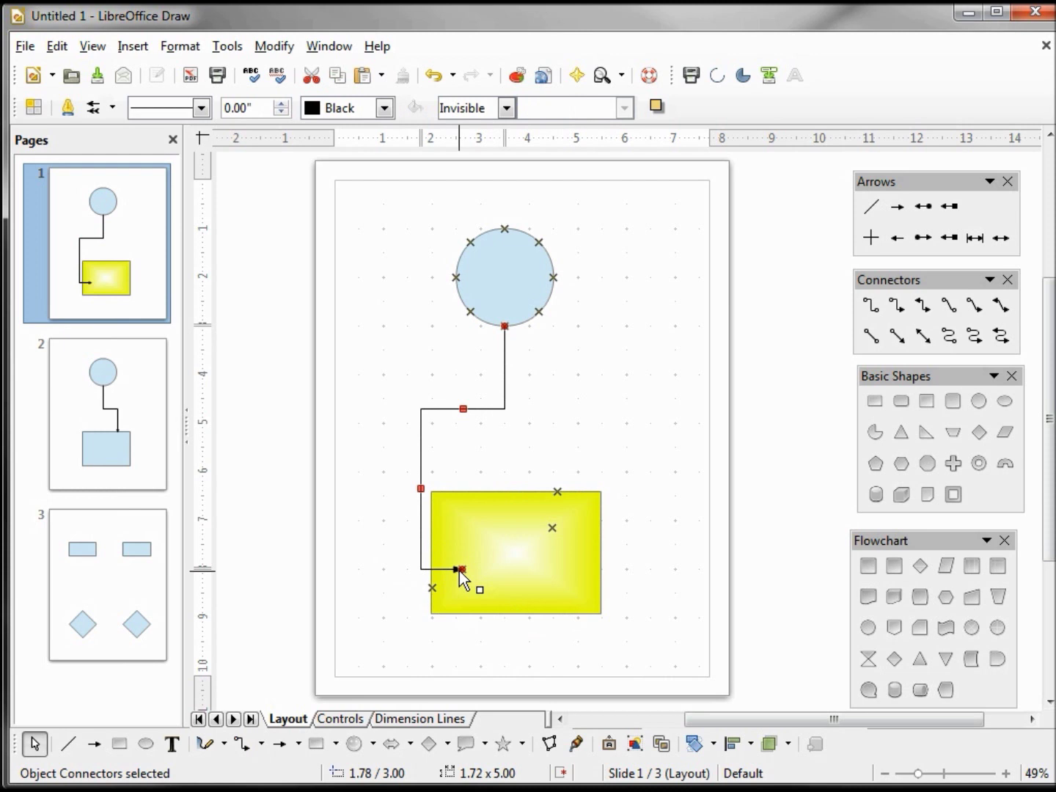
click(482, 257)
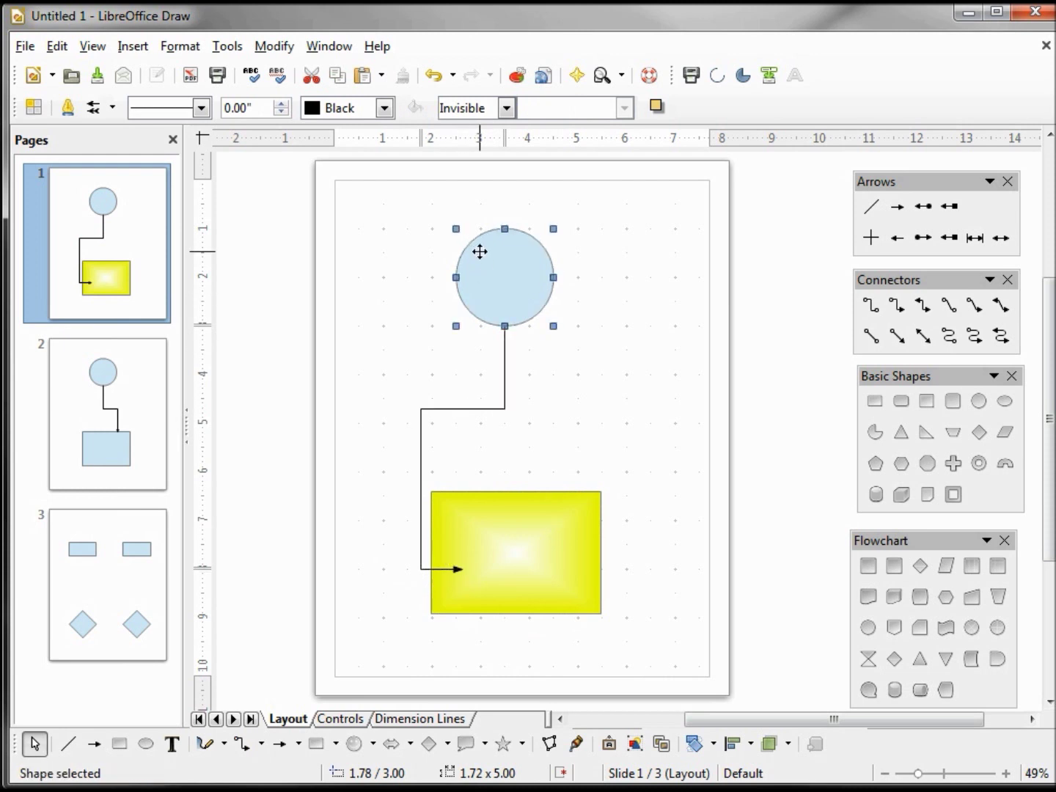
drag(483, 257, 531, 251)
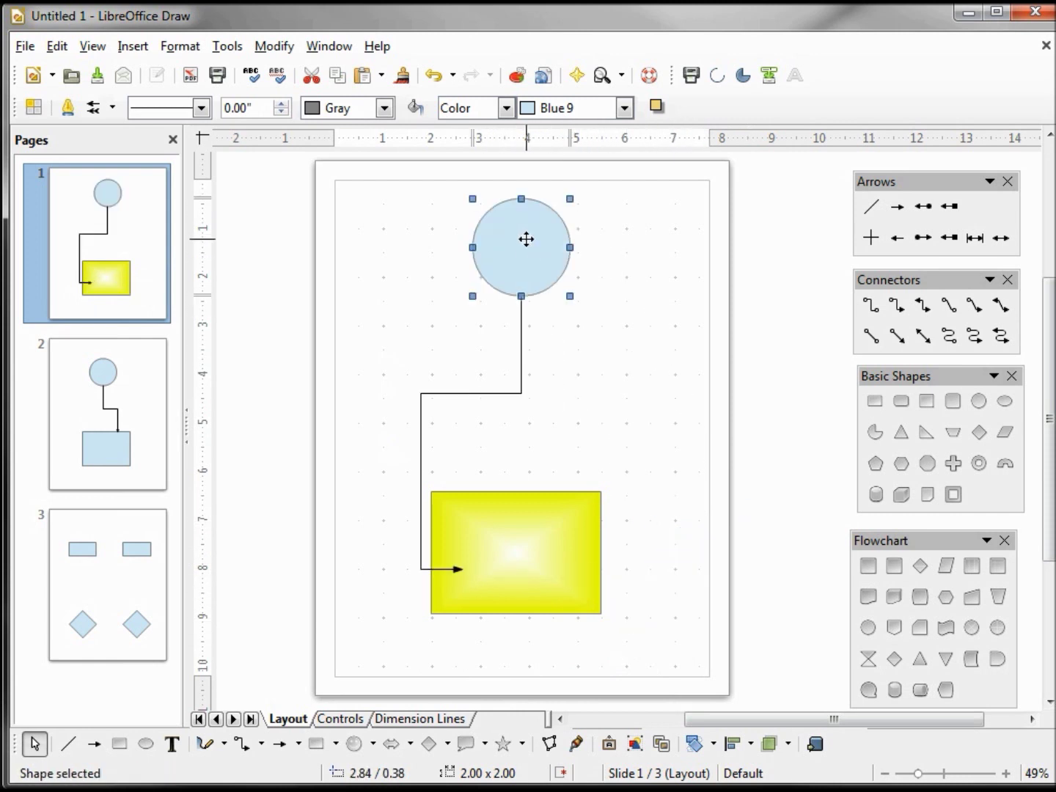
- Reattach the connector's arrow end to the rectangle's upper-right interior glue point and move the circle to about 2.22 / 0.49
click(452, 570)
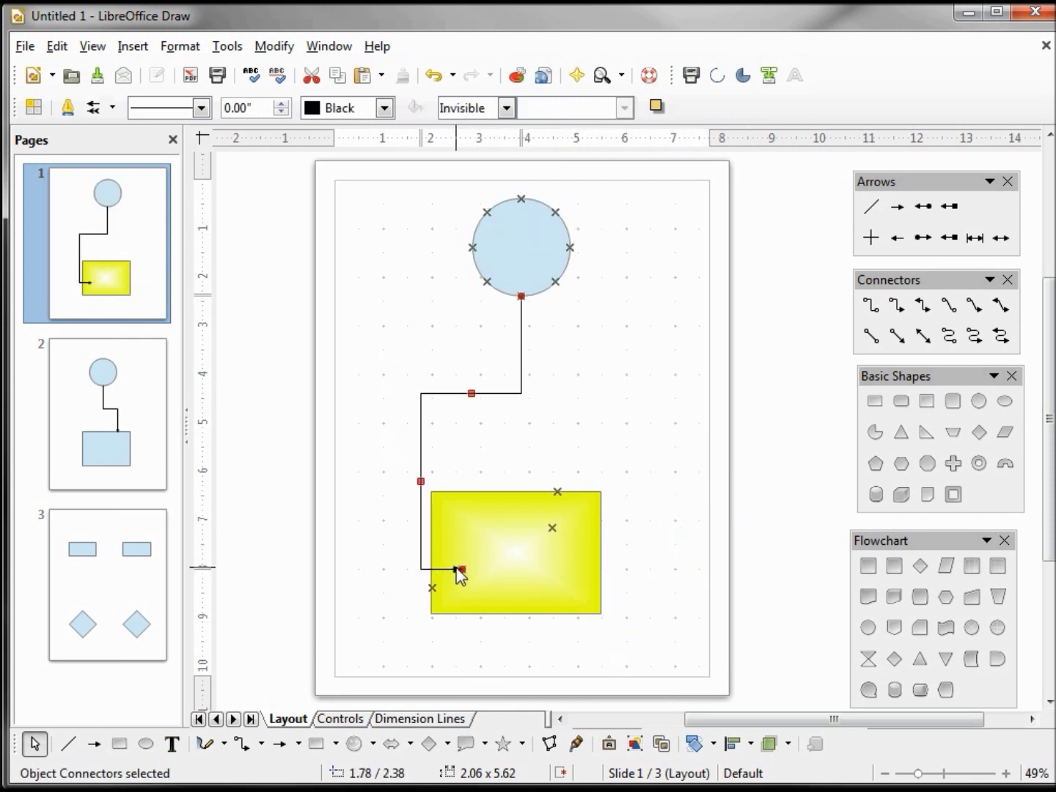
drag(461, 567, 553, 531)
mouse_move(511, 221)
mouse_down()
mouse_move(595, 302)
mouse_move(544, 478)
mouse_move(623, 603)
mouse_move(657, 340)
mouse_move(674, 575)
mouse_move(665, 420)
mouse_move(615, 301)
mouse_move(505, 233)
mouse_up()
- Display the glue points, check the exit directions of the rectangle's lower-left interior point, and undo the last shift
click(577, 743)
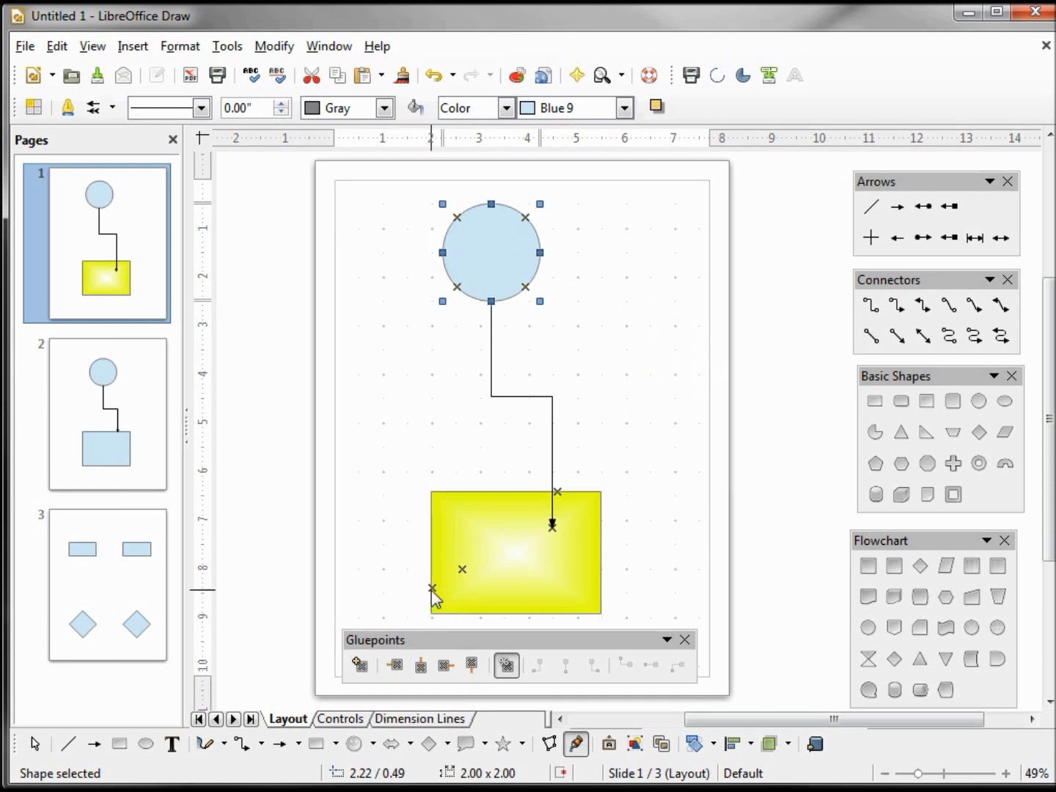
click(464, 572)
mouse_move(465, 572)
mouse_down()
mouse_move(494, 586)
mouse_move(452, 584)
mouse_move(472, 583)
mouse_up()
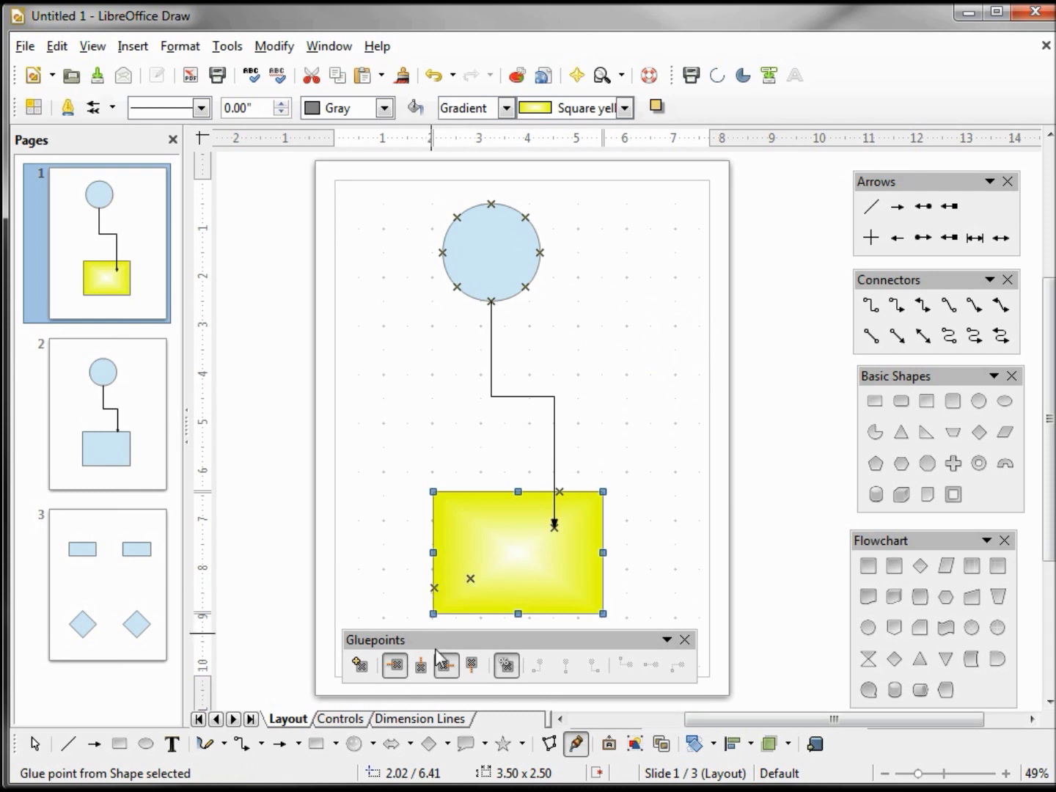
key(ctrl+z)
- Delete the connector between the circle and the rectangle on the first page
click(512, 396)
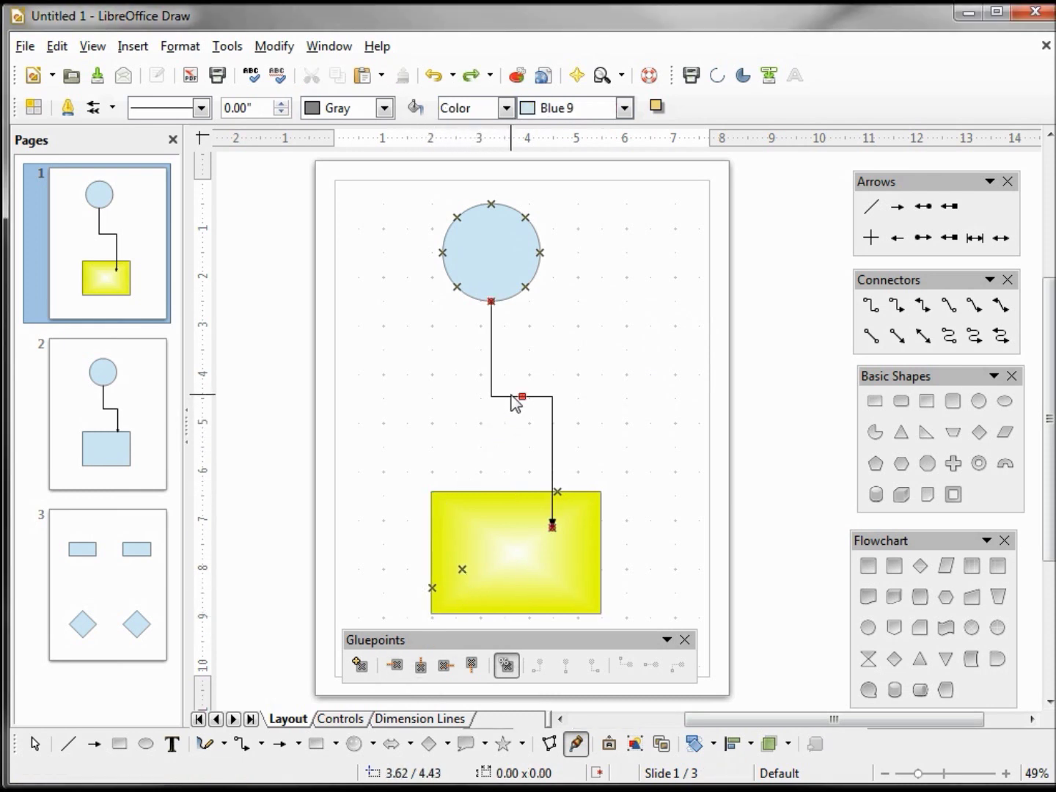
key(Delete)
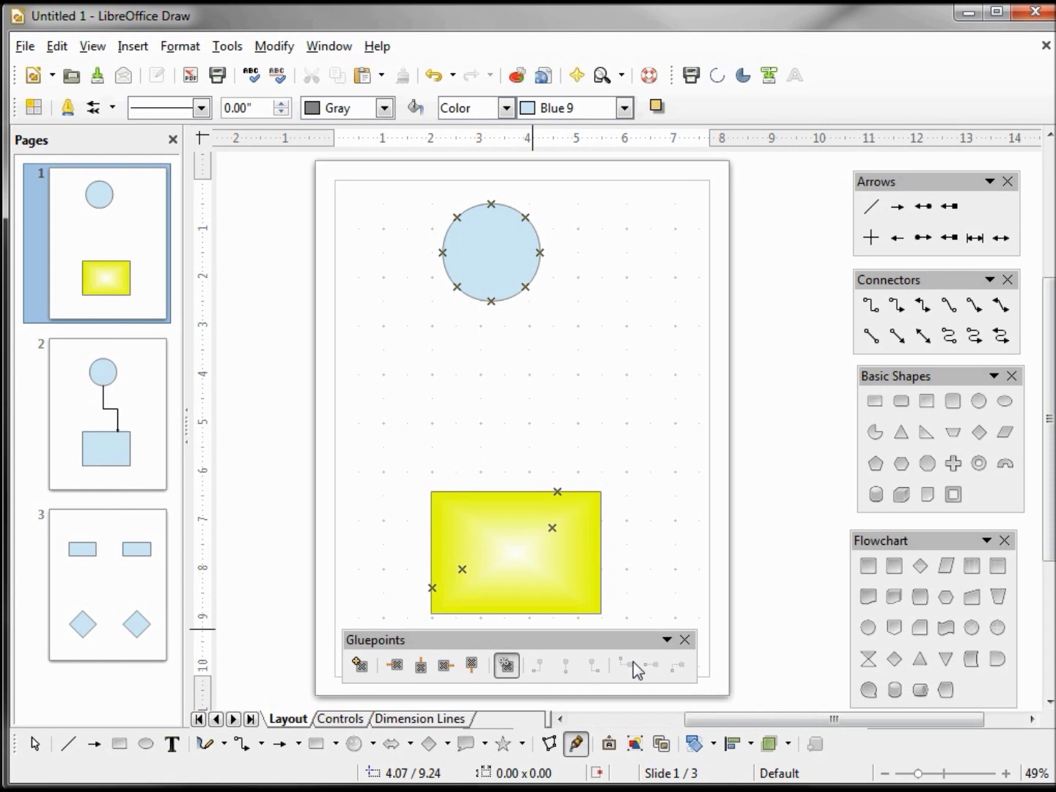
- Turn off relative positioning for the rectangle's upper-right interior glue point and anchor it horizontally to the right
click(551, 530)
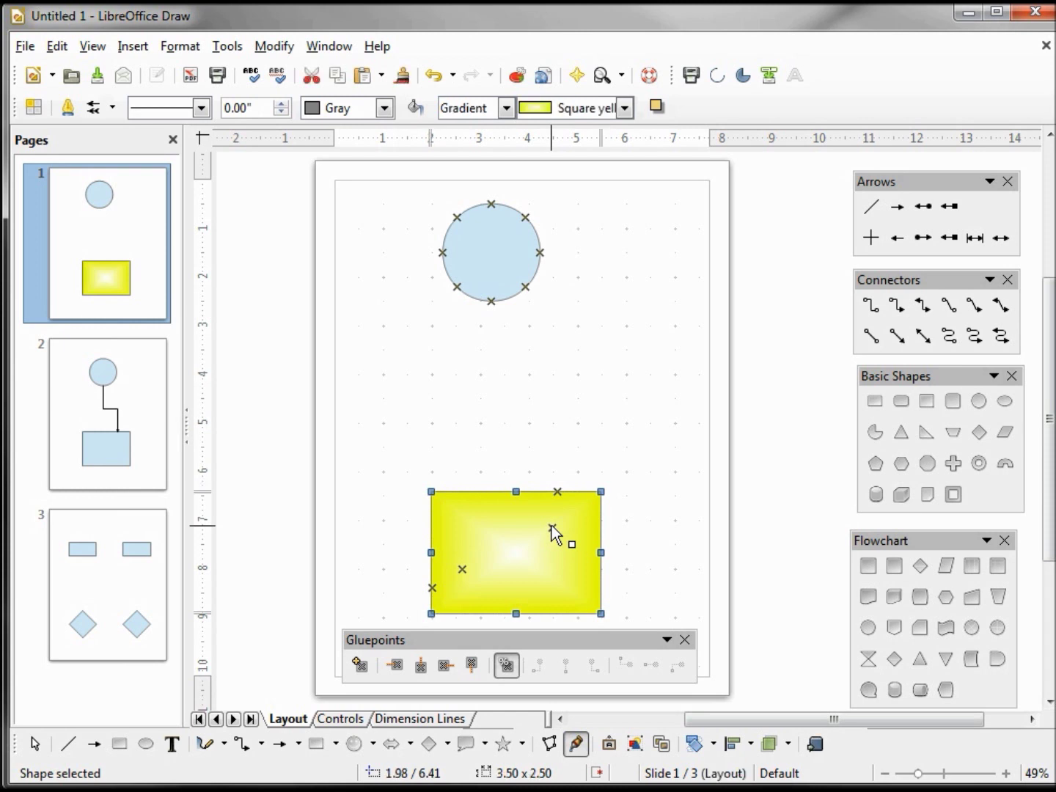
click(551, 529)
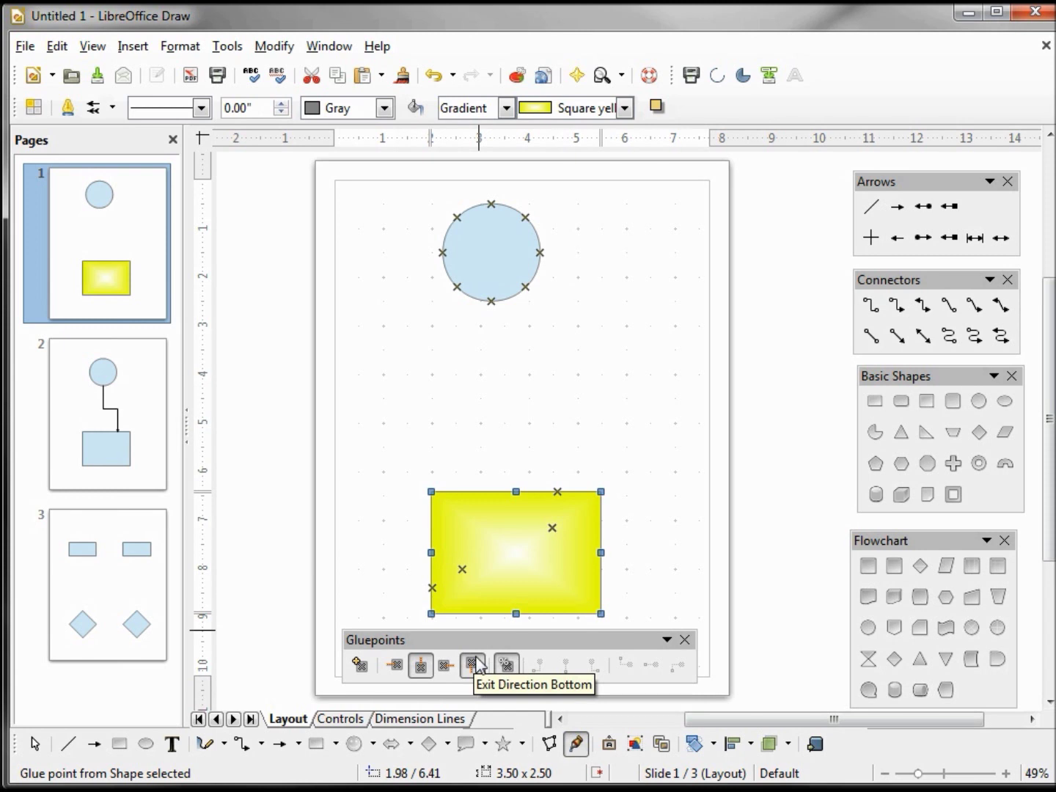
click(477, 663)
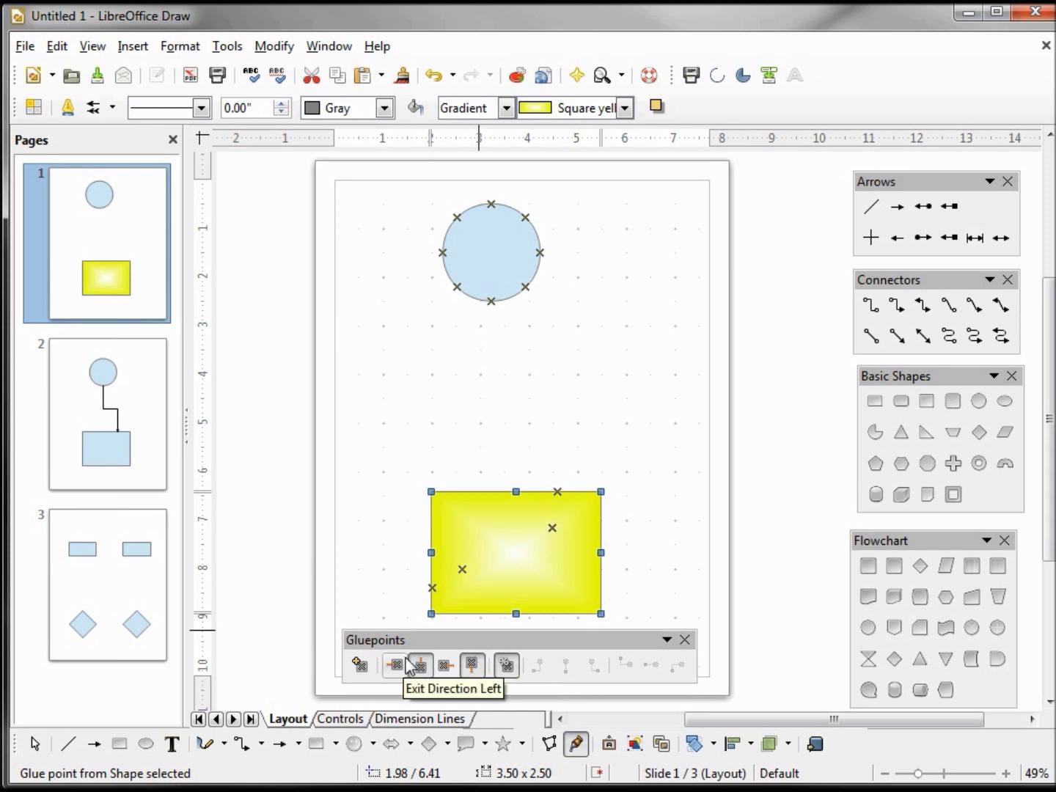
click(507, 664)
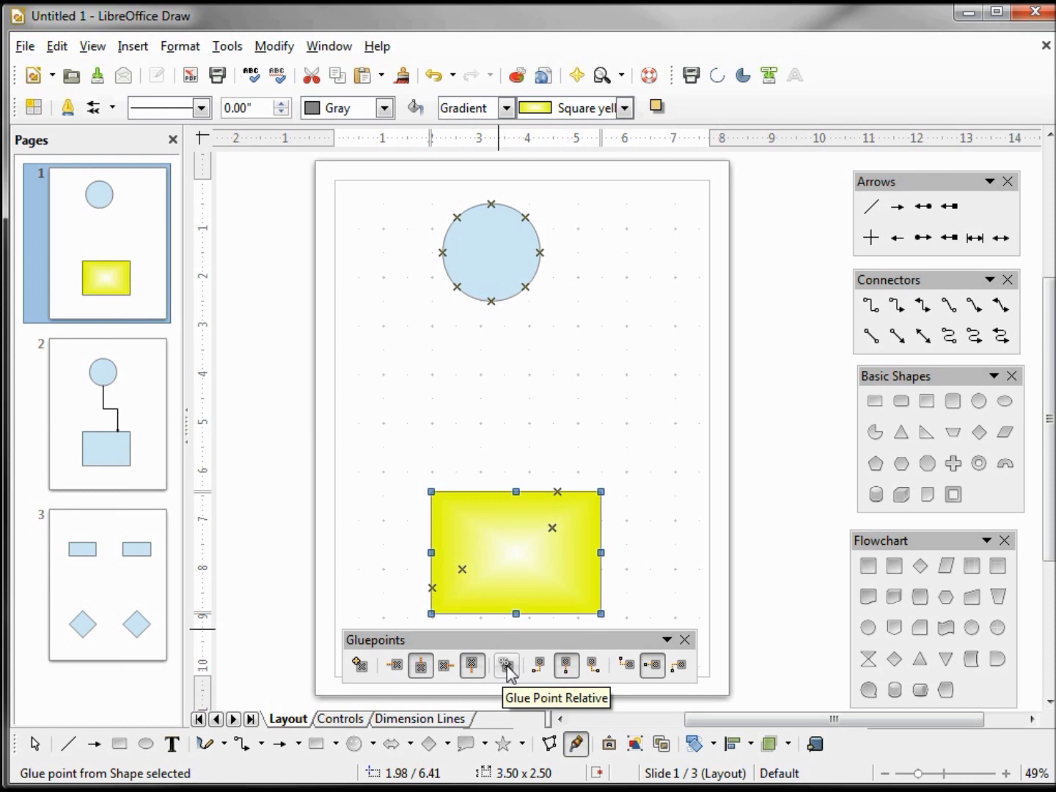
click(567, 665)
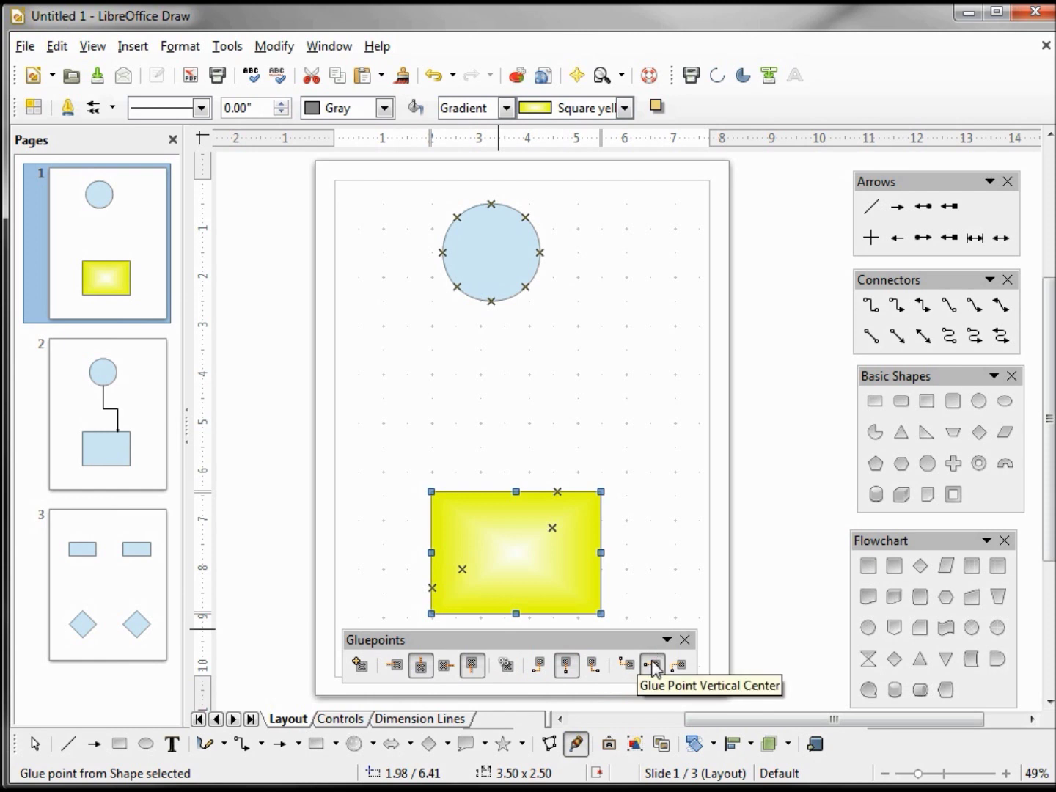
click(654, 666)
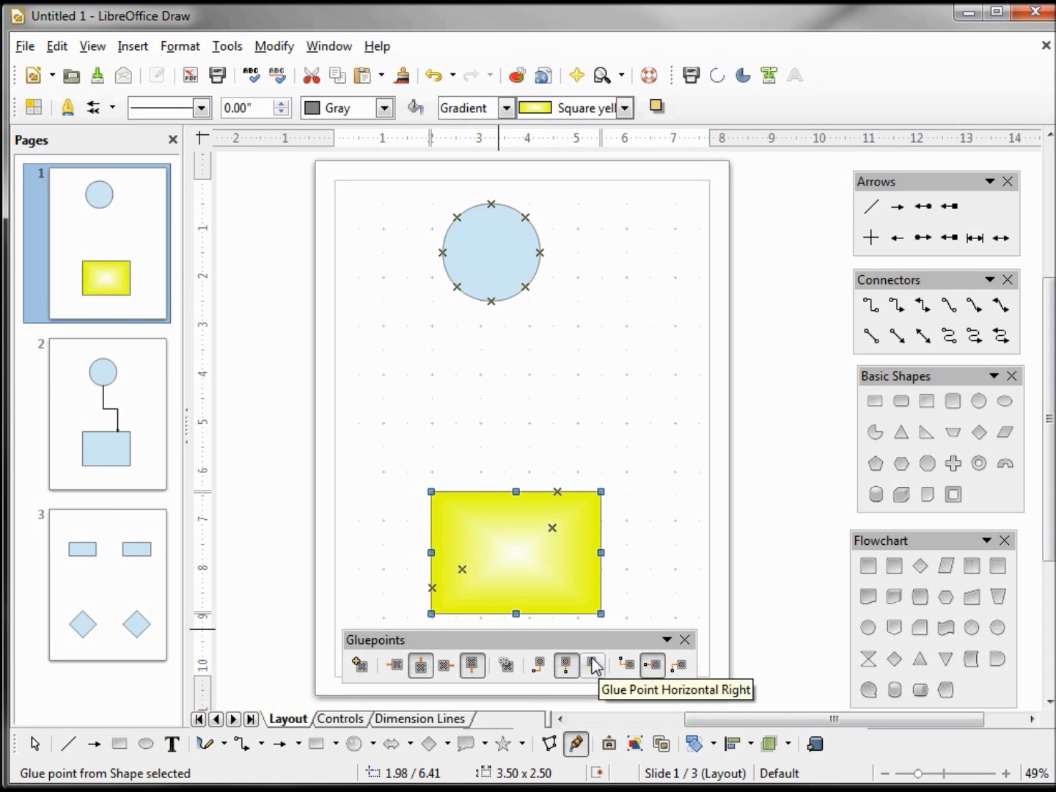
click(593, 666)
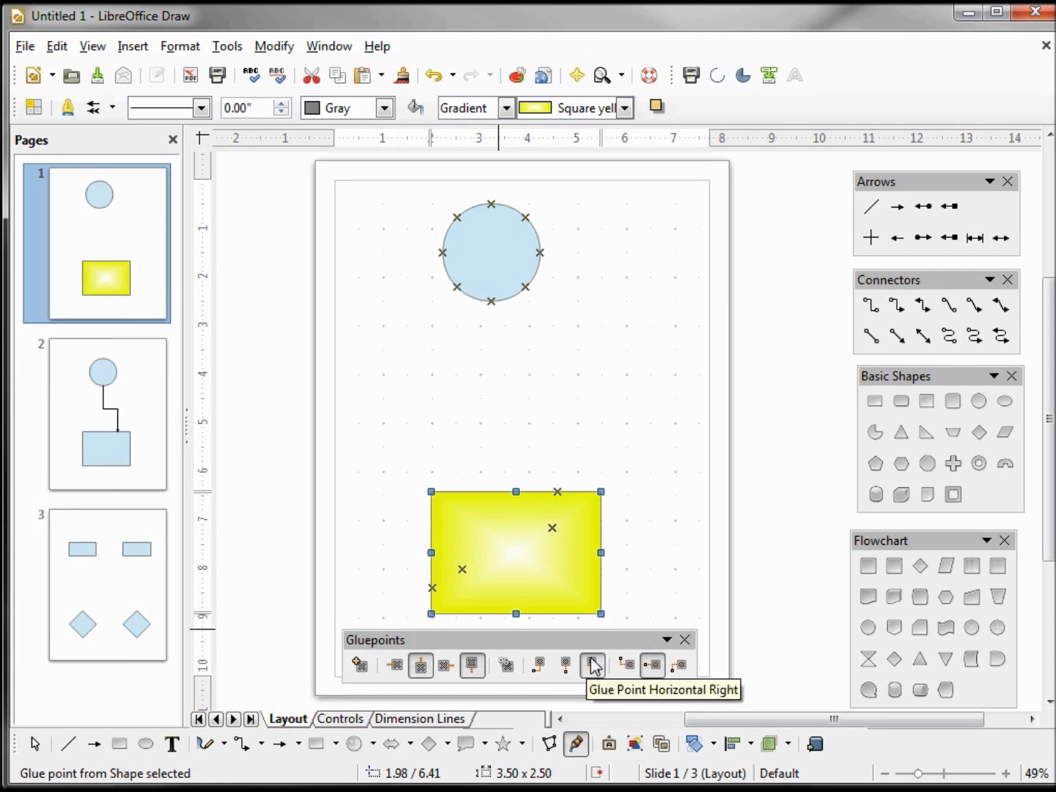
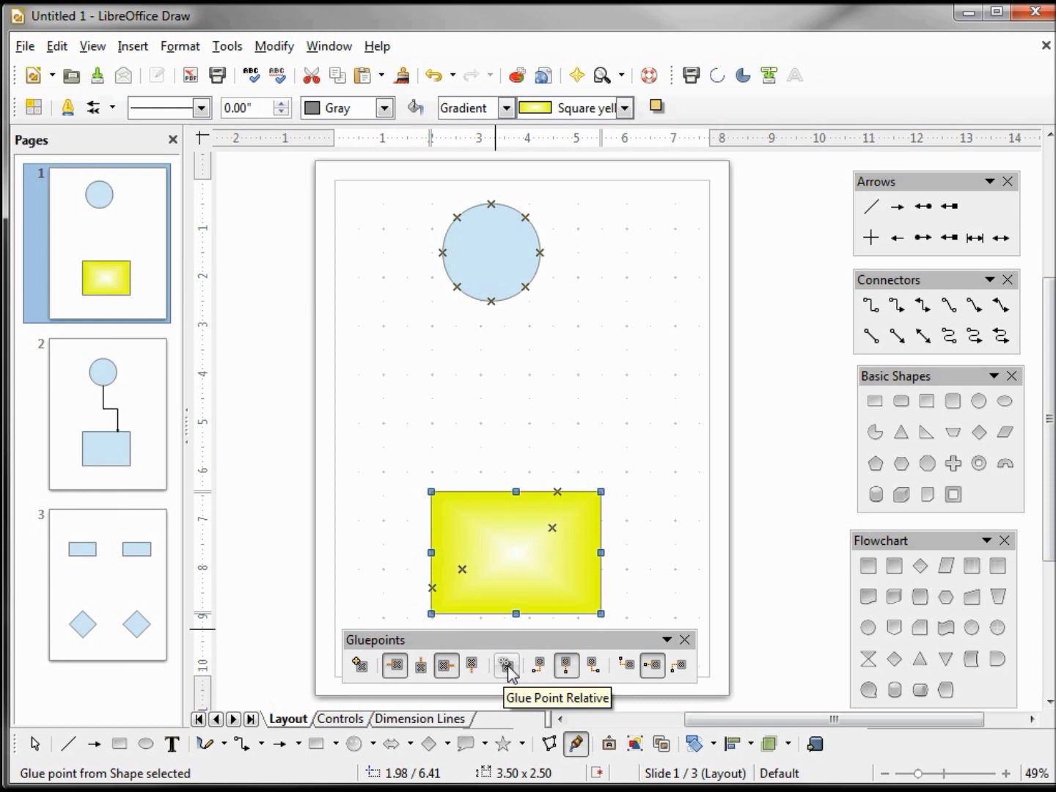
- Anchor the rectangle's non-relative lower-left interior glue point vertically to the bottom, and test it by resizing the height to about 5.42", then 1.76"
click(675, 670)
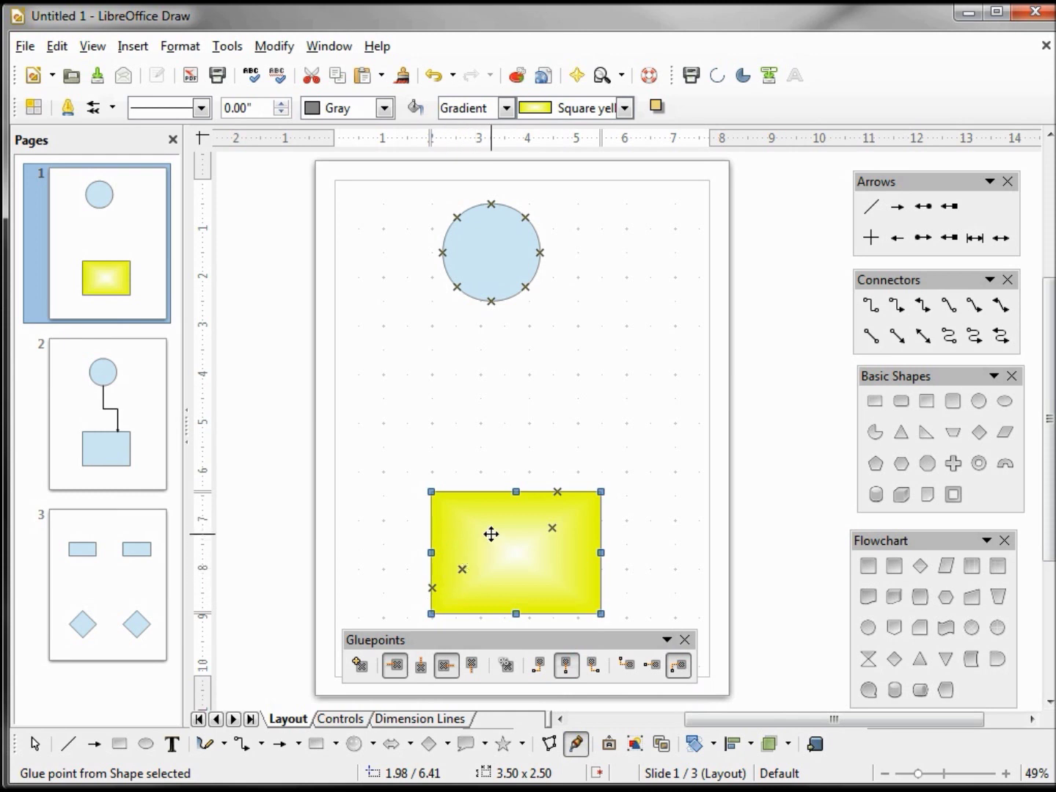
drag(517, 485, 516, 350)
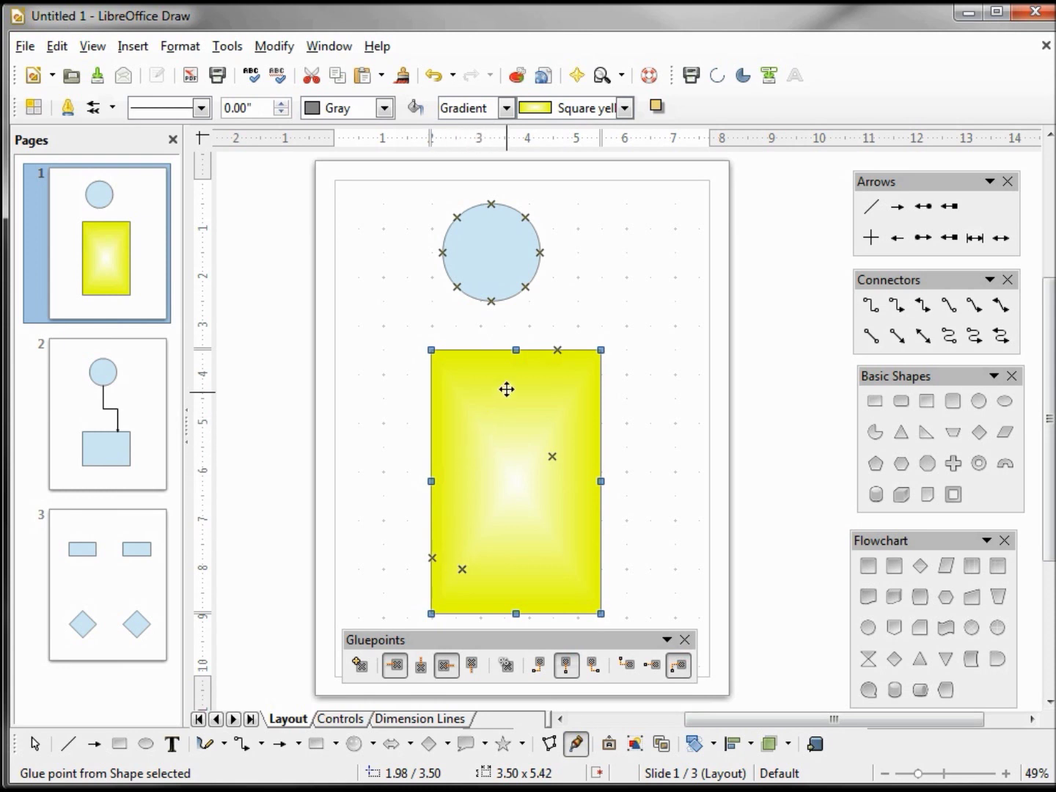
drag(518, 348, 502, 527)
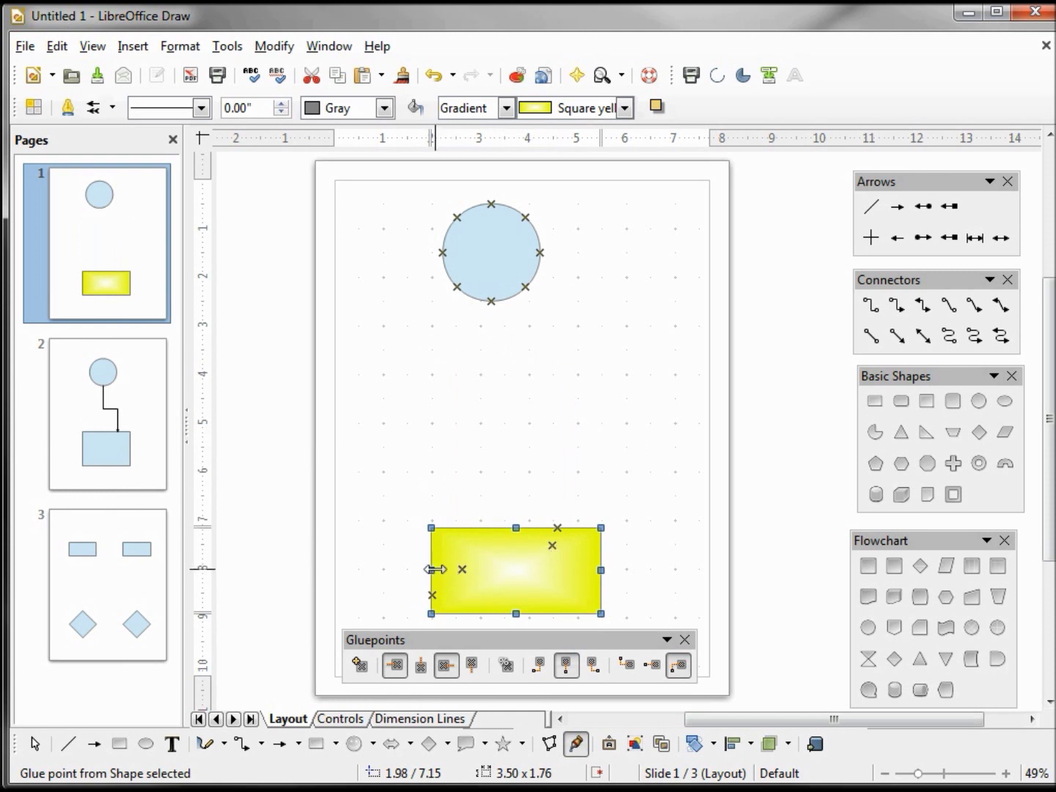
- Stretch the rectangle to about 7.36" wide, then reposition and resize it from both sides to about 4.57" × 1.76" at 2.03 / 7.00
drag(435, 569, 243, 569)
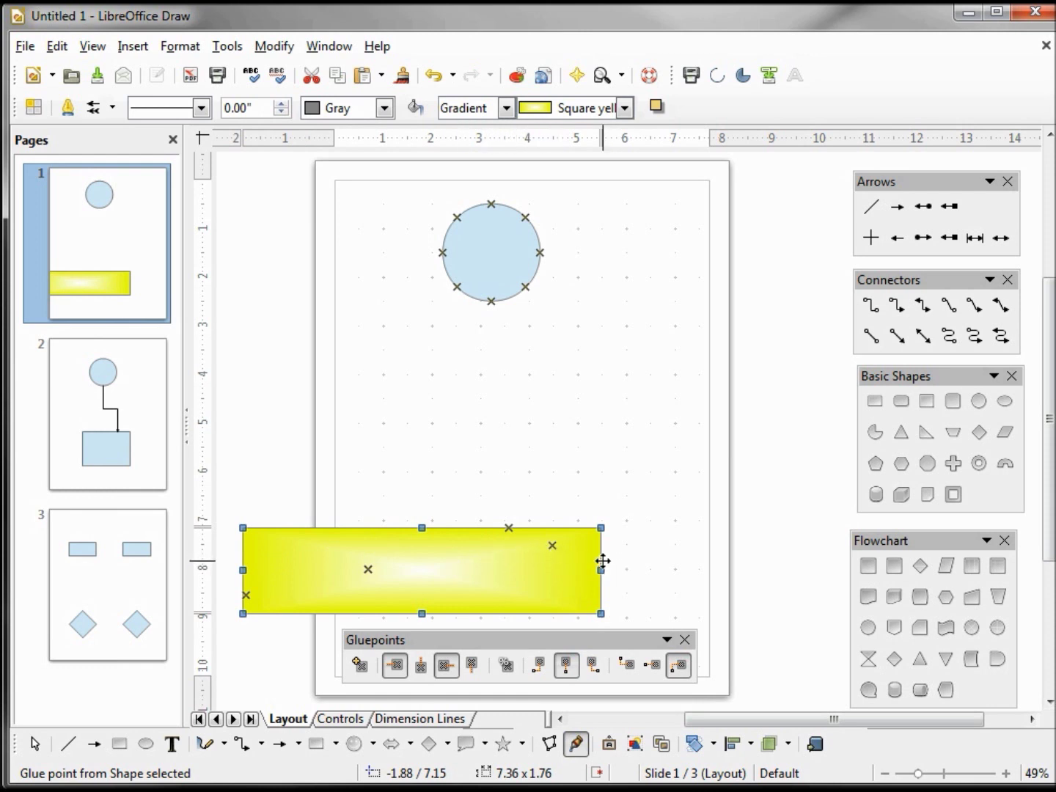
drag(517, 570, 577, 563)
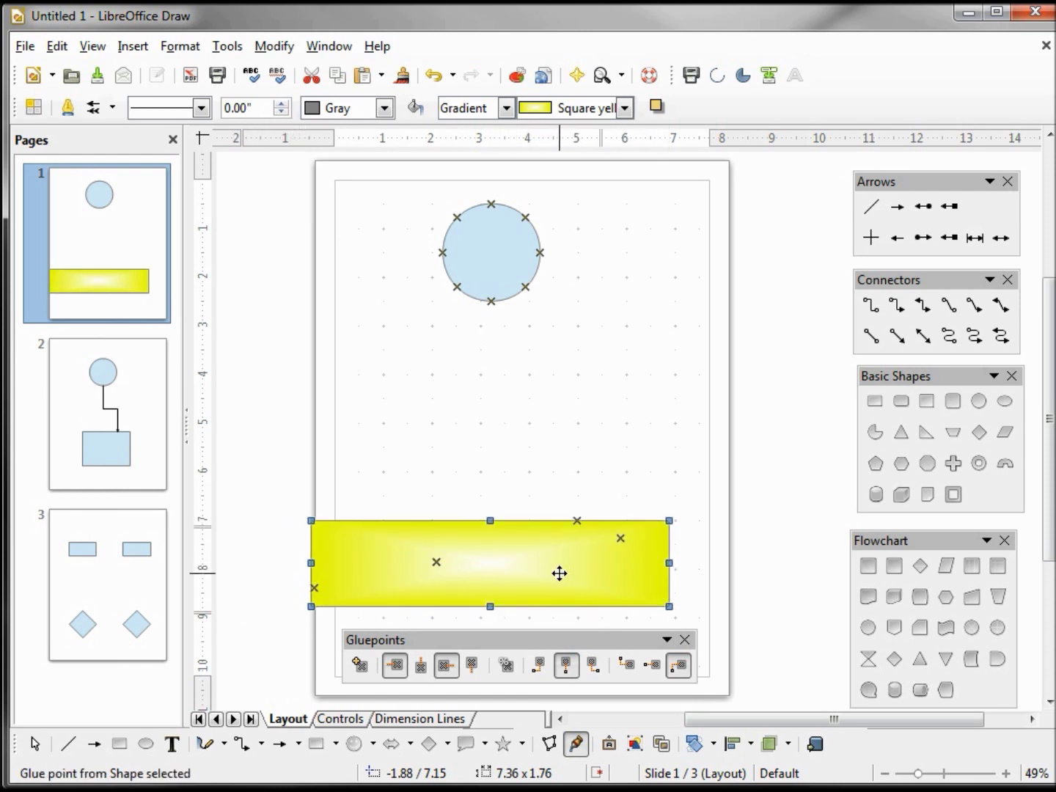
drag(312, 564, 433, 565)
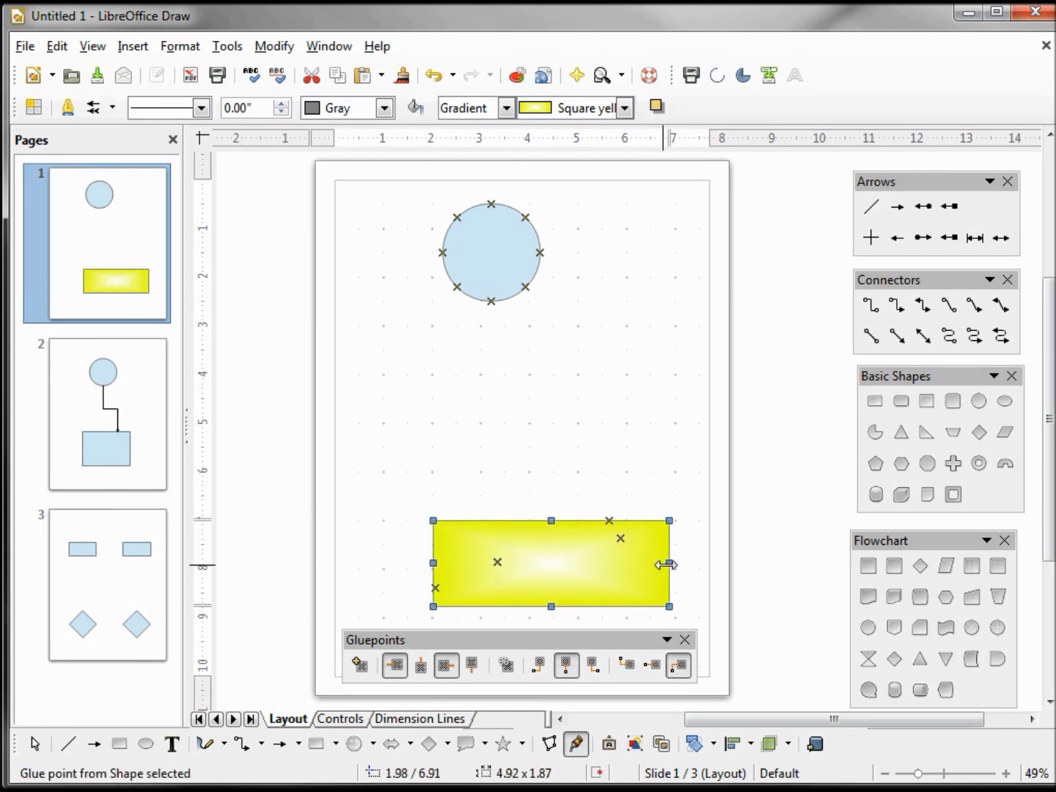
drag(665, 565, 710, 564)
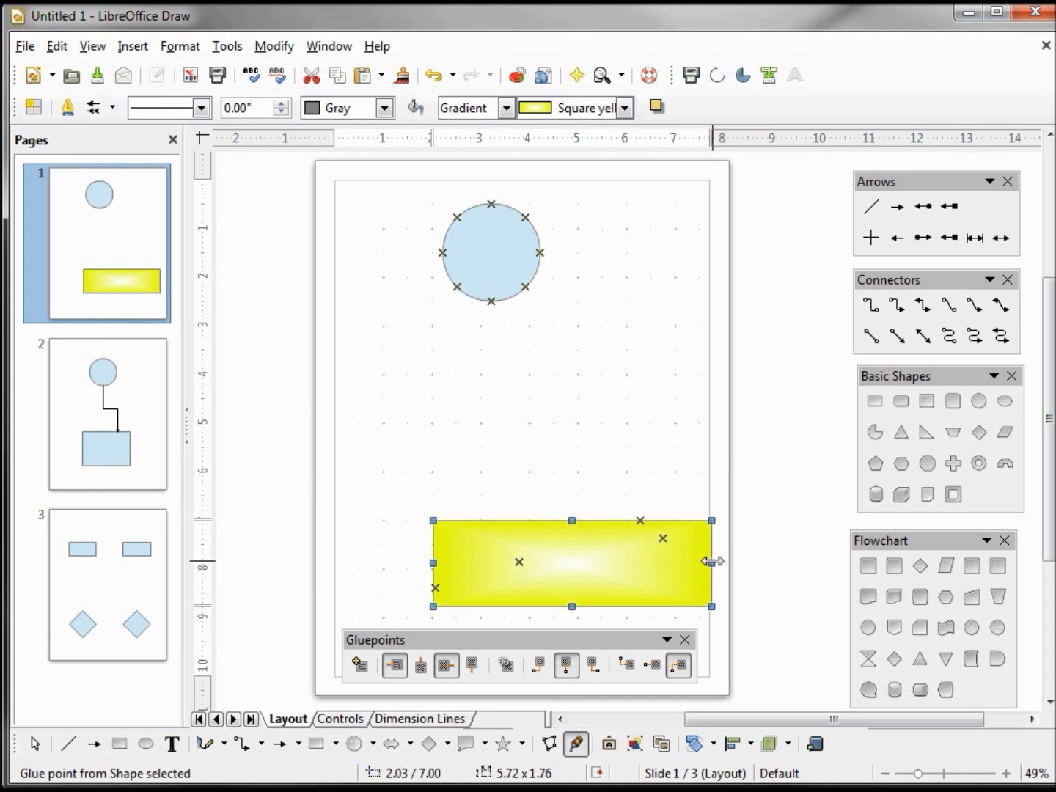
drag(711, 561, 655, 572)
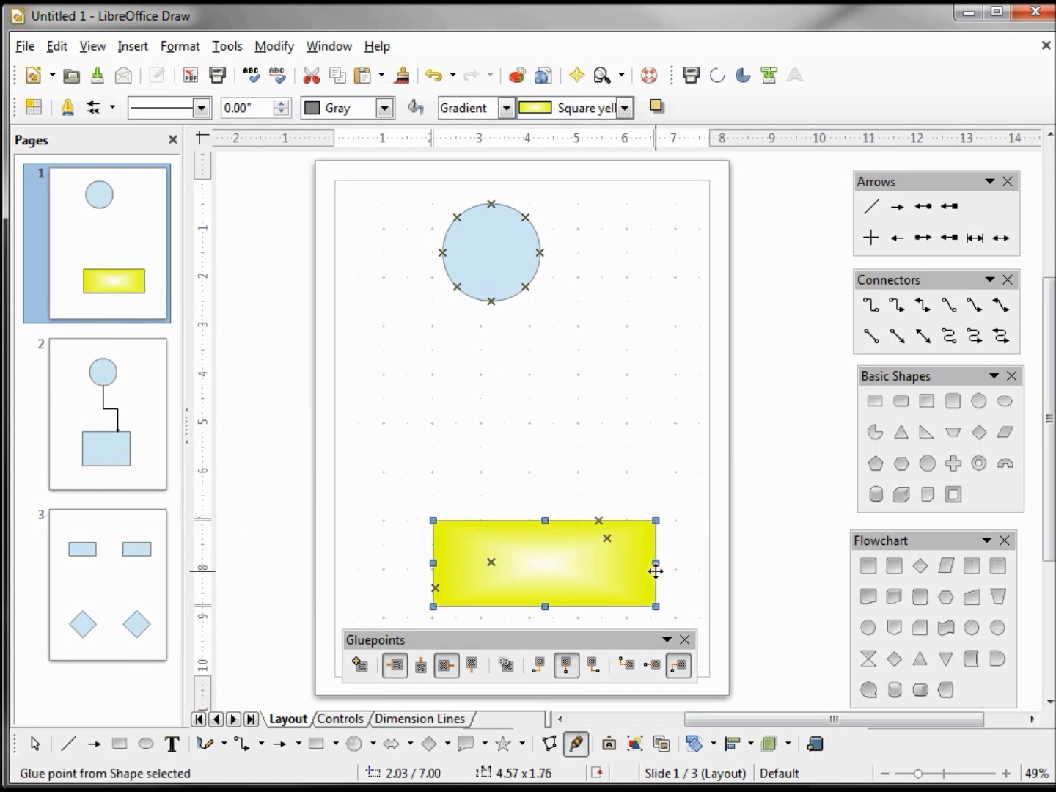